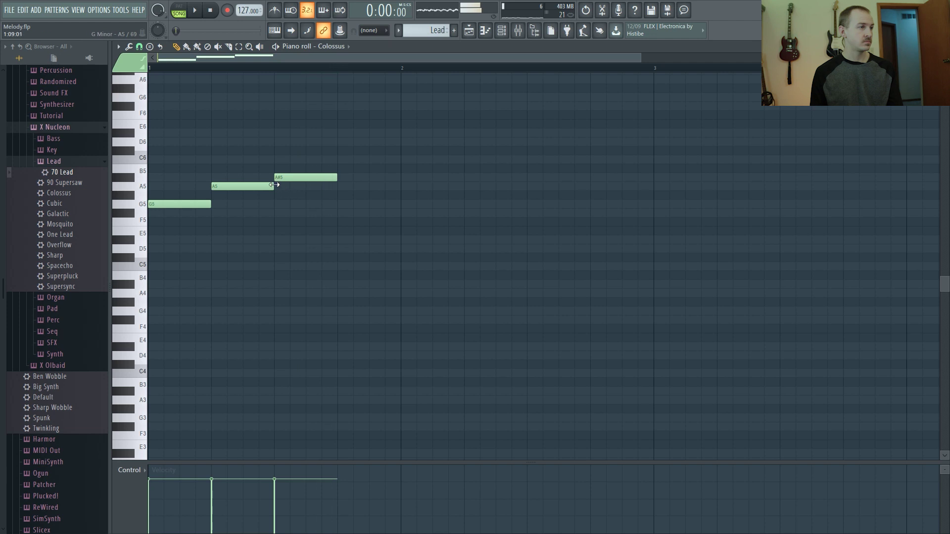
Shorten the A5 note in bar 1, move the A#5 note up against its end, and play back the phrase.
drag(269, 177, 254, 178)
key(space)
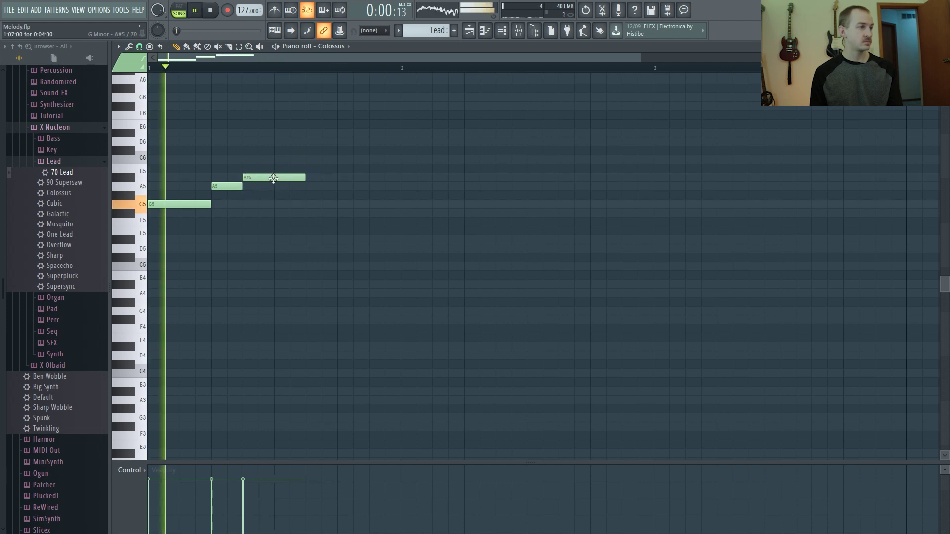
key(space)
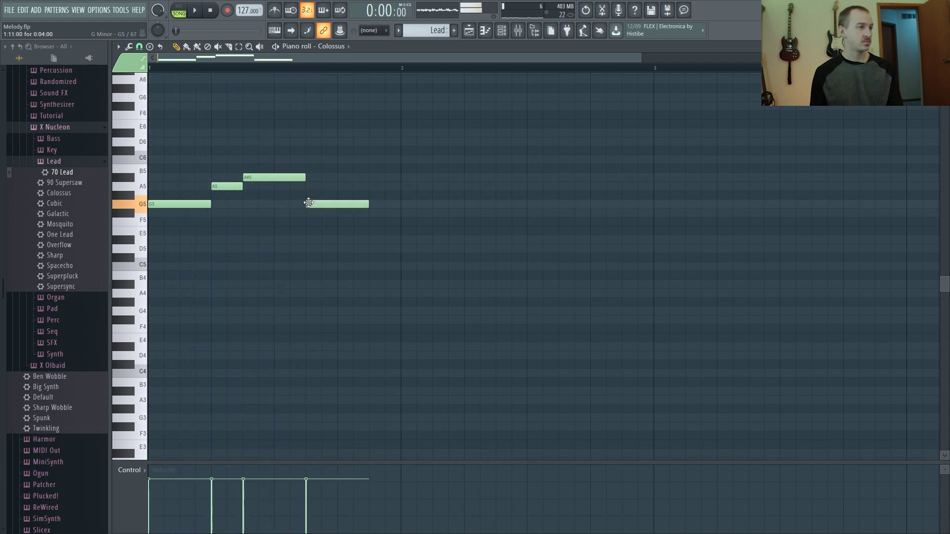
Finish bar 1 with a closing F5 note and raise the preceding G5 to C6, checking the changes by playback.
click(344, 212)
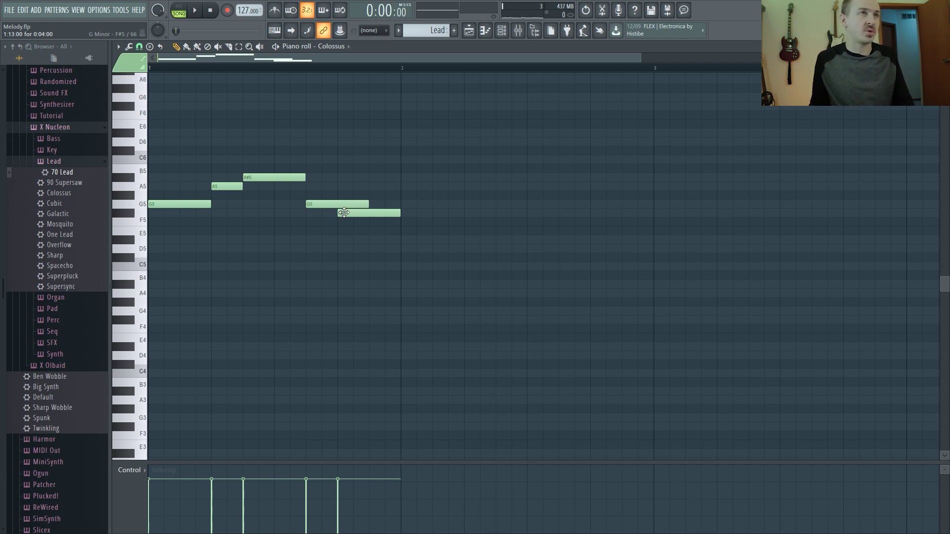
key(space)
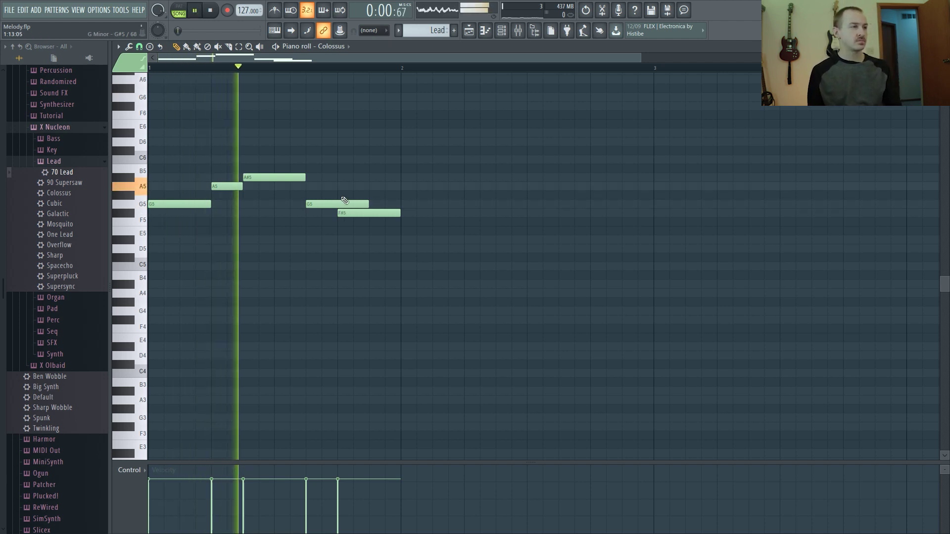
drag(334, 202, 333, 157)
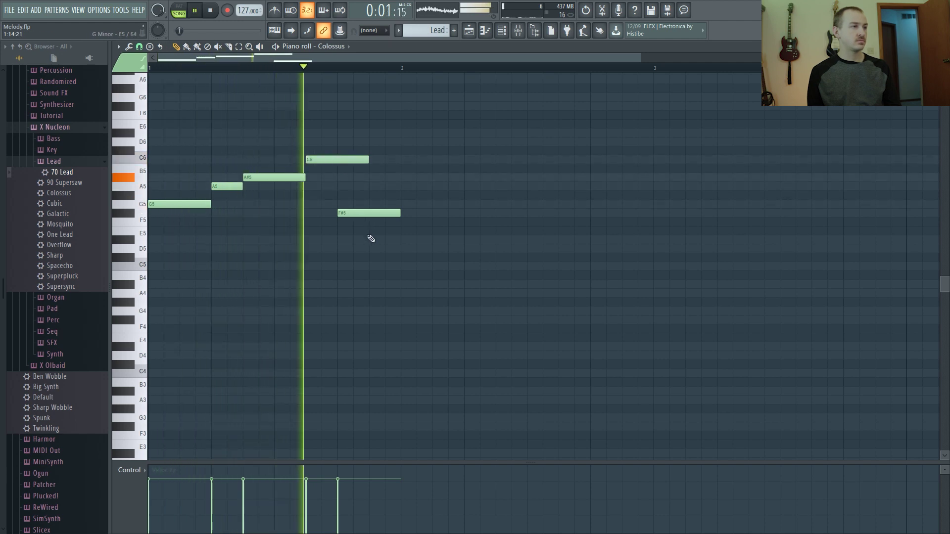
key(space)
drag(363, 214, 362, 224)
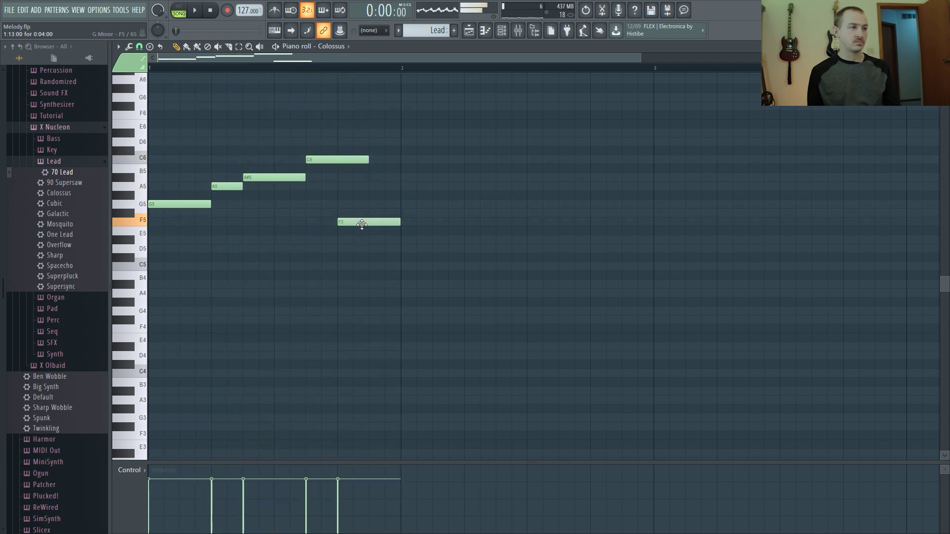
key(space)
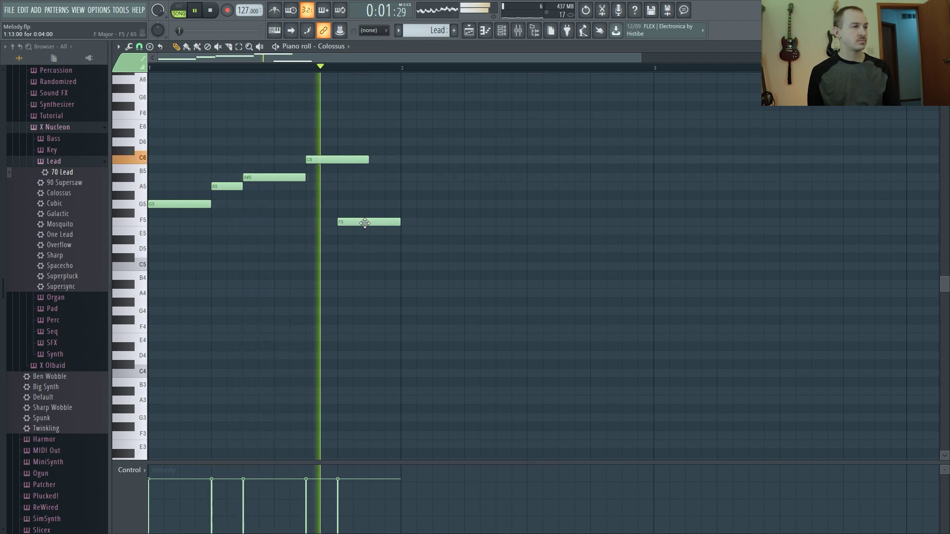
key(space)
Place a C5 note at the start of bar 2 and shorten the C6 in bar 1 to end at F5, auditioning the melody.
click(401, 232)
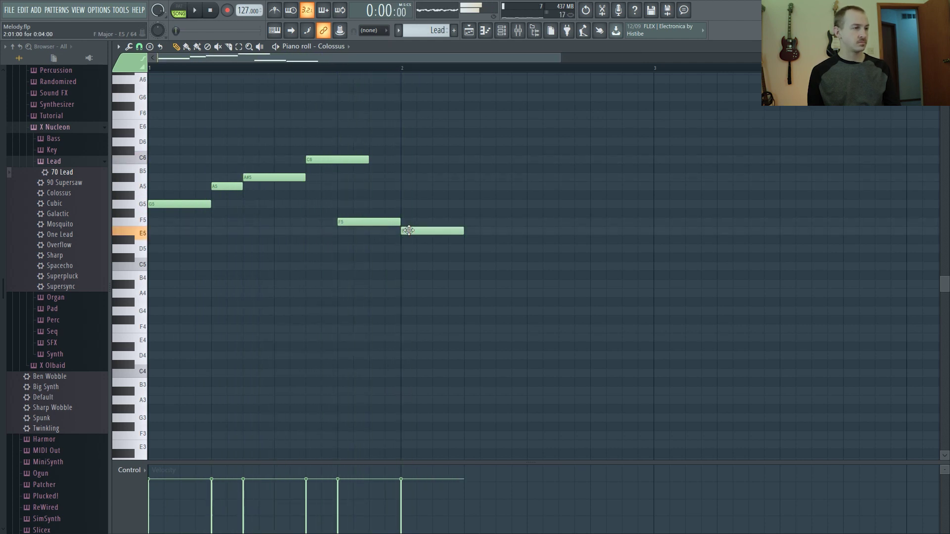
drag(409, 230, 409, 249)
key(space)
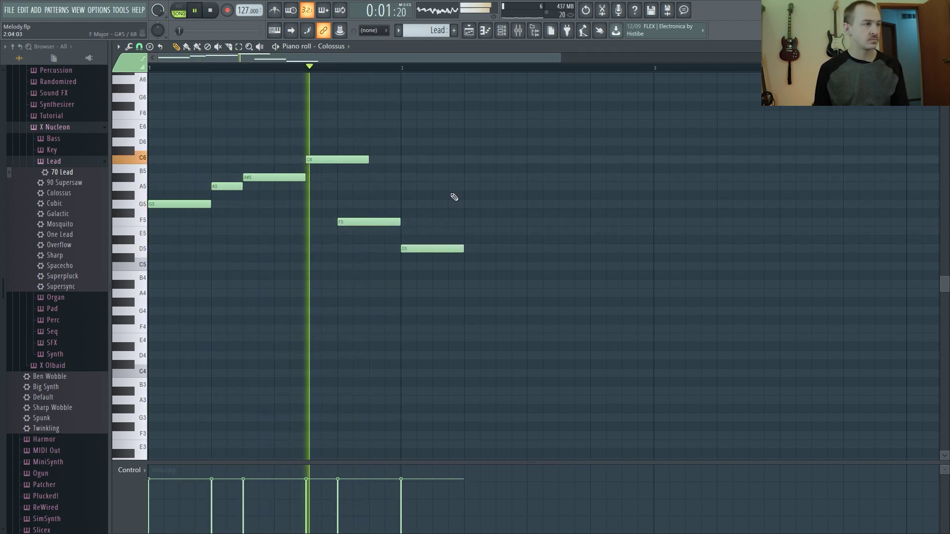
key(space)
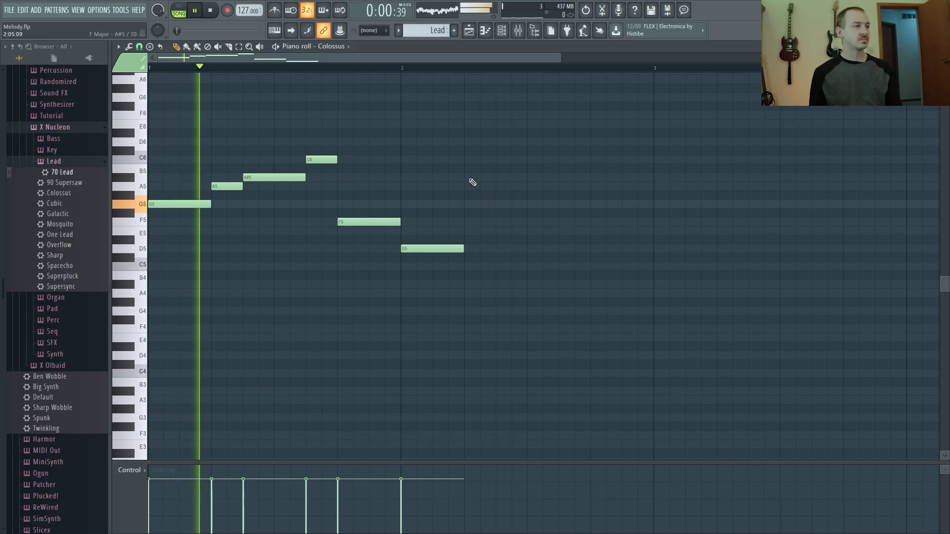
key(space)
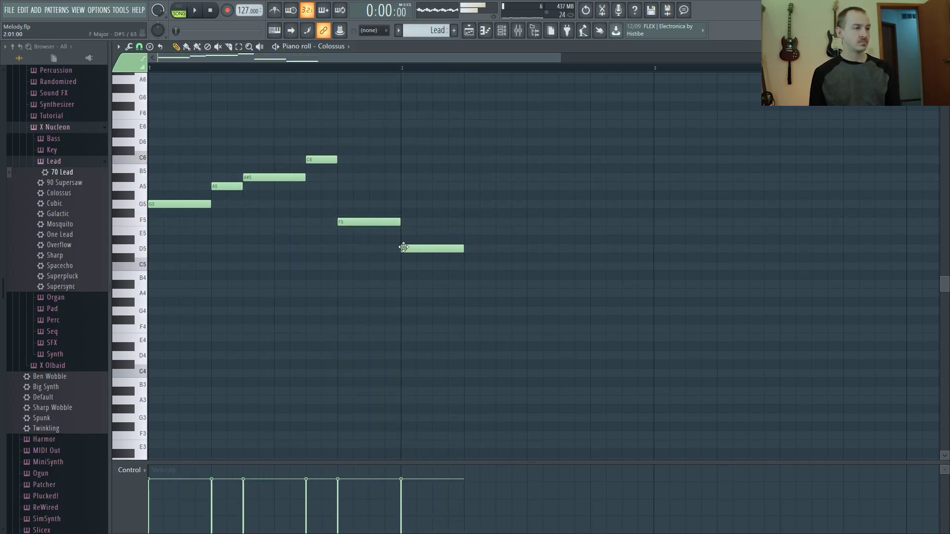
drag(406, 249, 418, 273)
key(space)
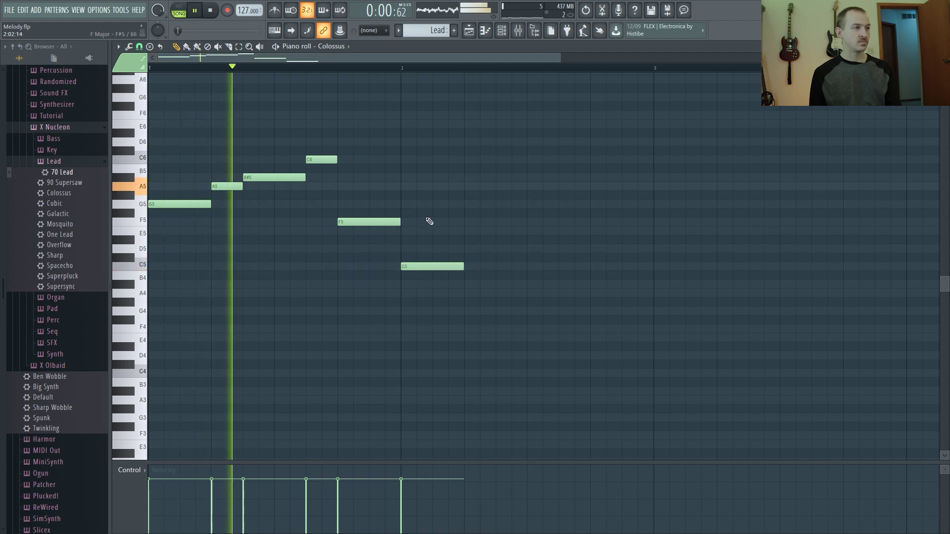
key(space)
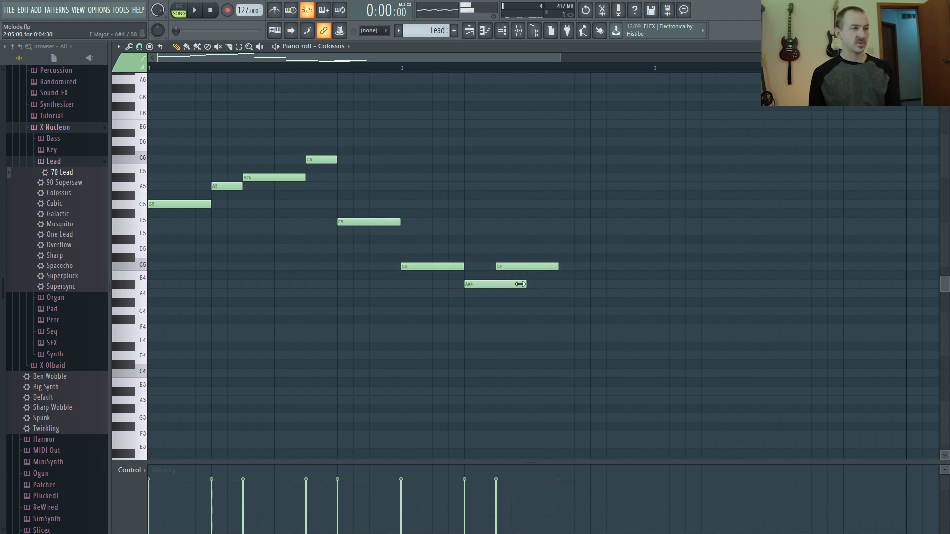
Continue bar 2 with a short A#4, a D5 extended up to a closing F5 note, and play back the melody.
key(space)
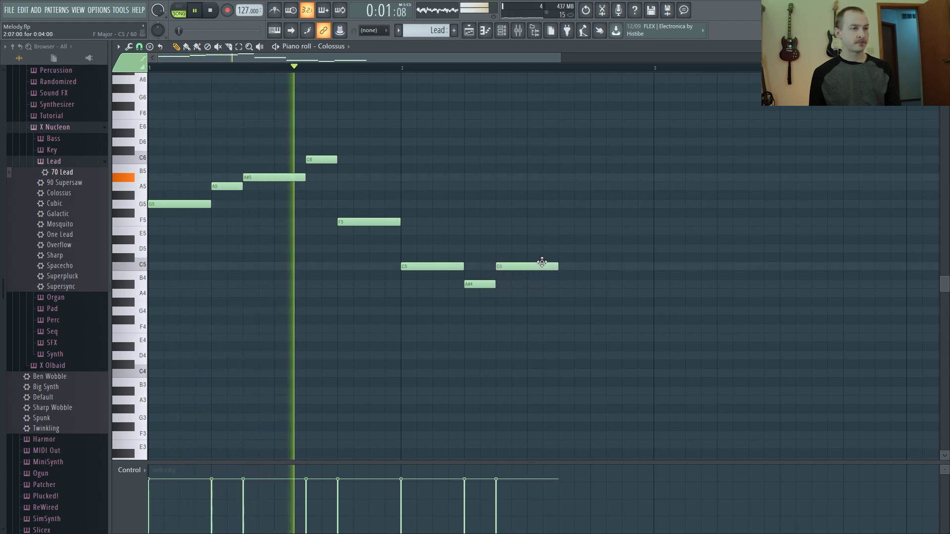
drag(540, 263, 541, 244)
key(space)
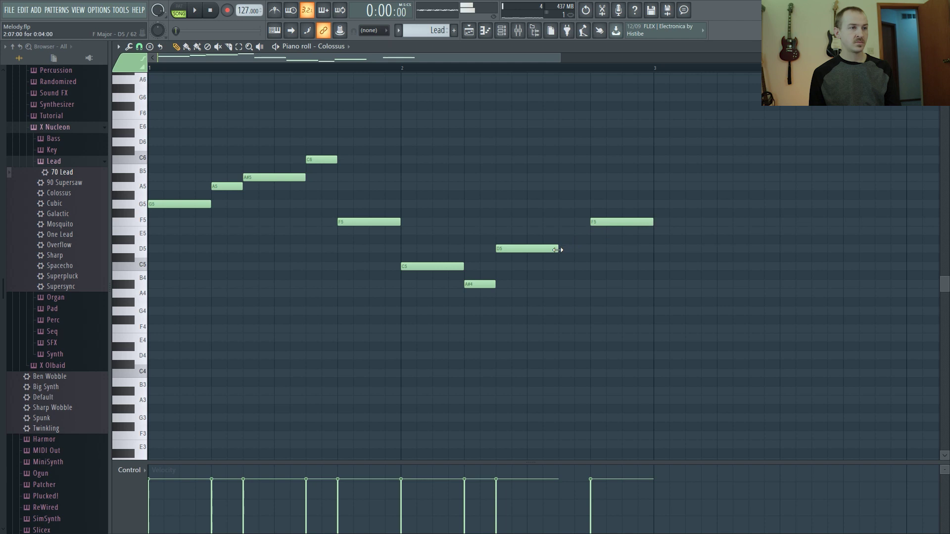
key(space)
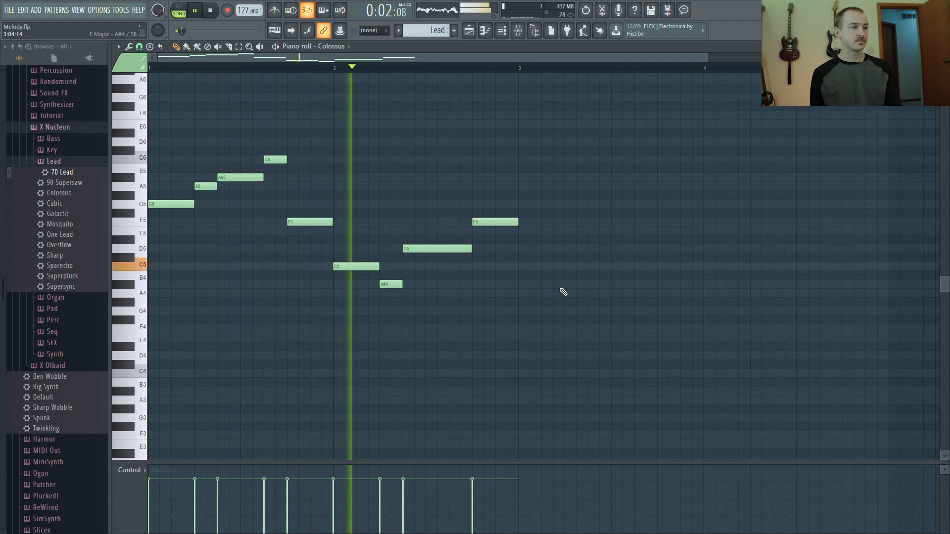
key(space)
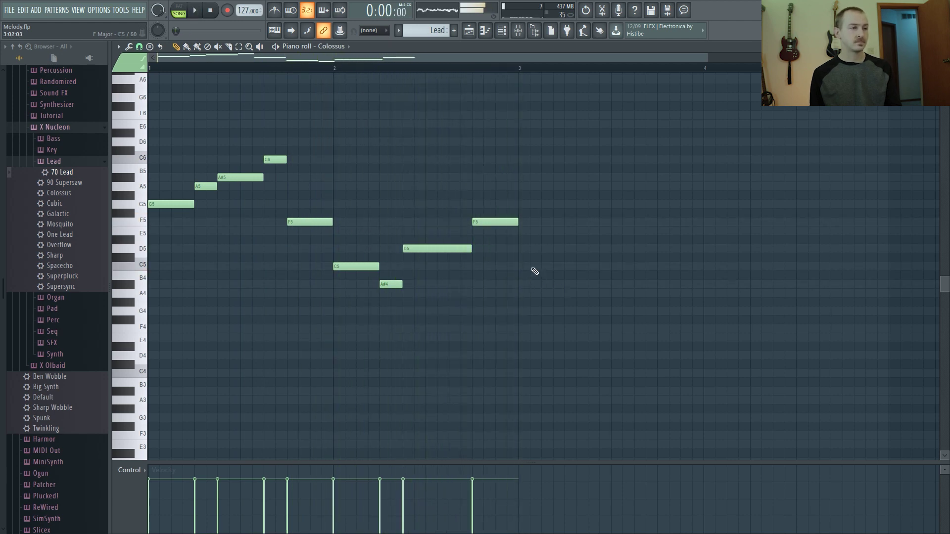
Add a G5 note at the start of bar 3 and audition it with playback starting partway through bar 2.
drag(517, 269, 520, 230)
click(414, 64)
key(space)
key(space)
drag(536, 231, 536, 204)
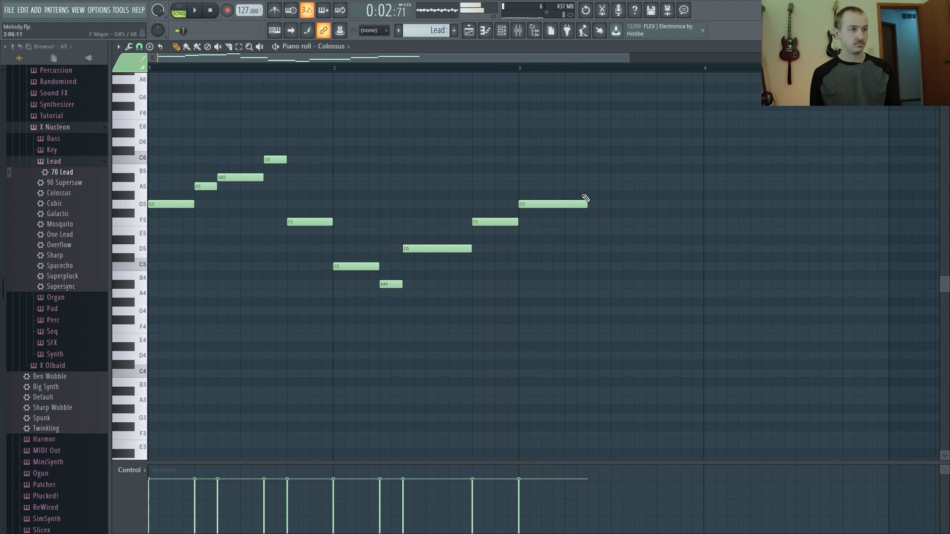
key(space)
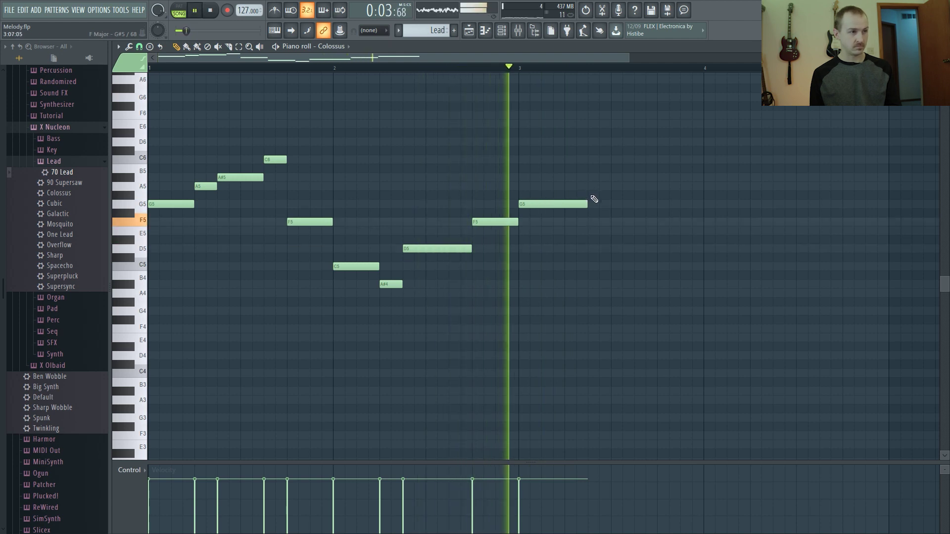
key(space)
Shorten the G5 opening bar 3 and follow it with short A#5, A5, G5 and C6 notes, auditioning the run.
key(space)
key(space)
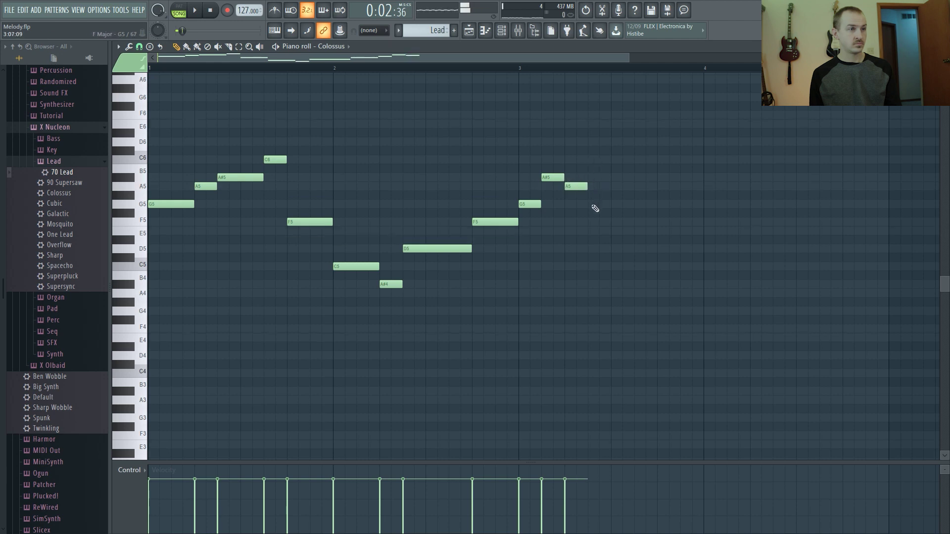
key(space)
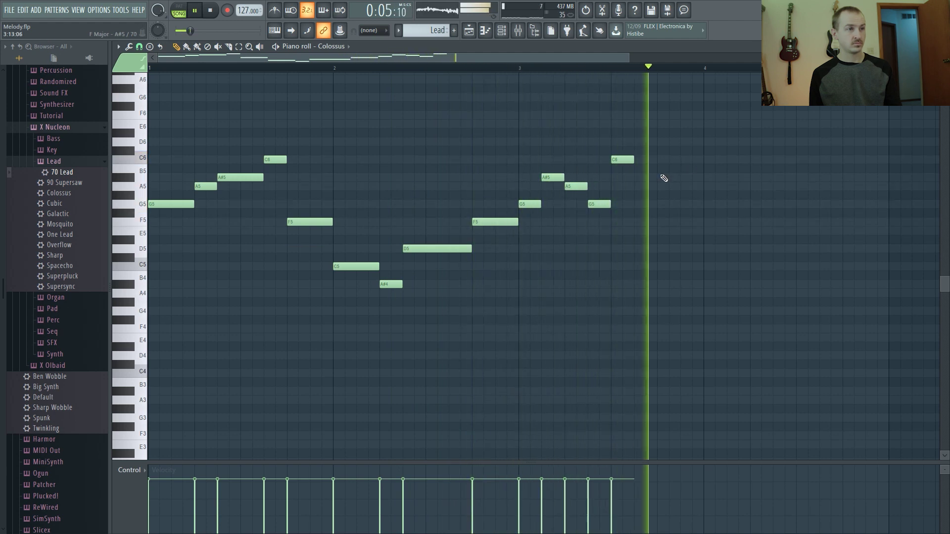
key(space)
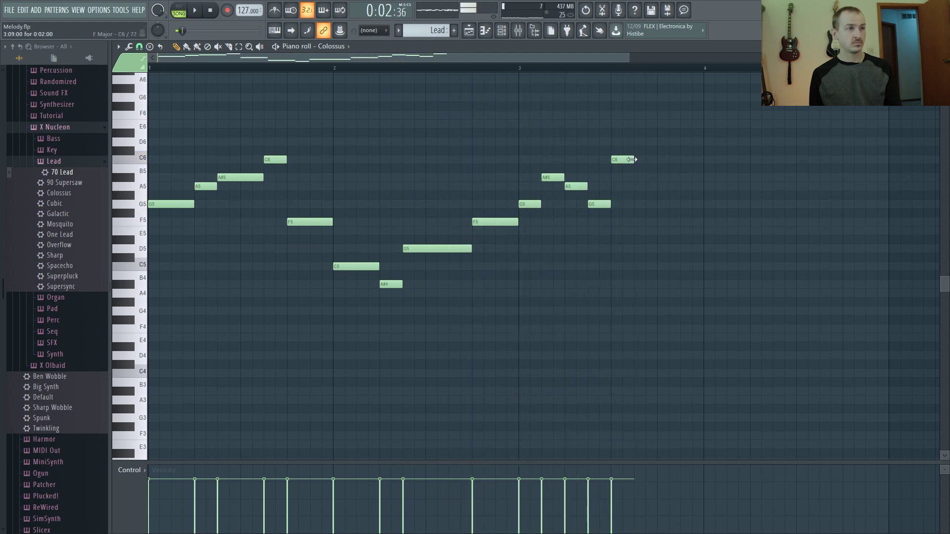
Lengthen bar 3's C6, add A#5 after it, and fill bar 4 with A5, G5 and F5 notes, checking by playback.
key(space)
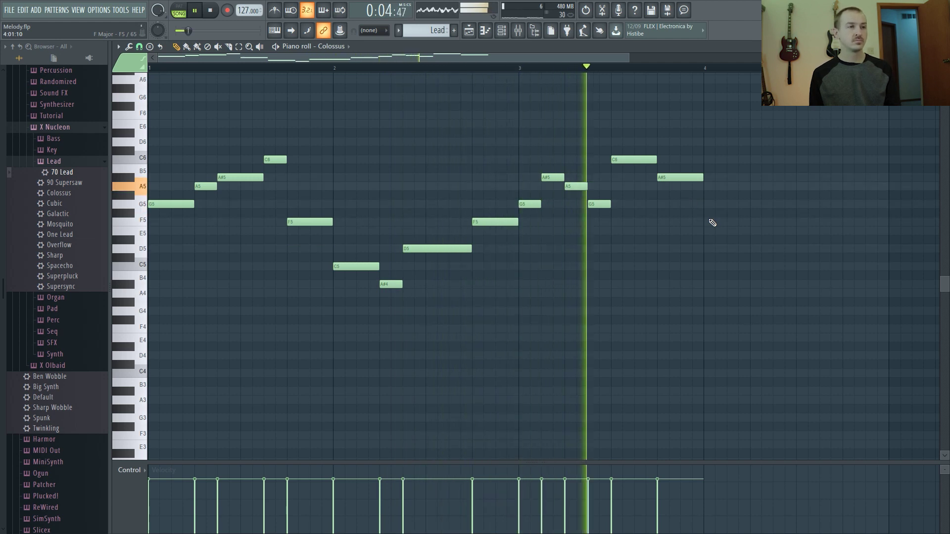
key(space)
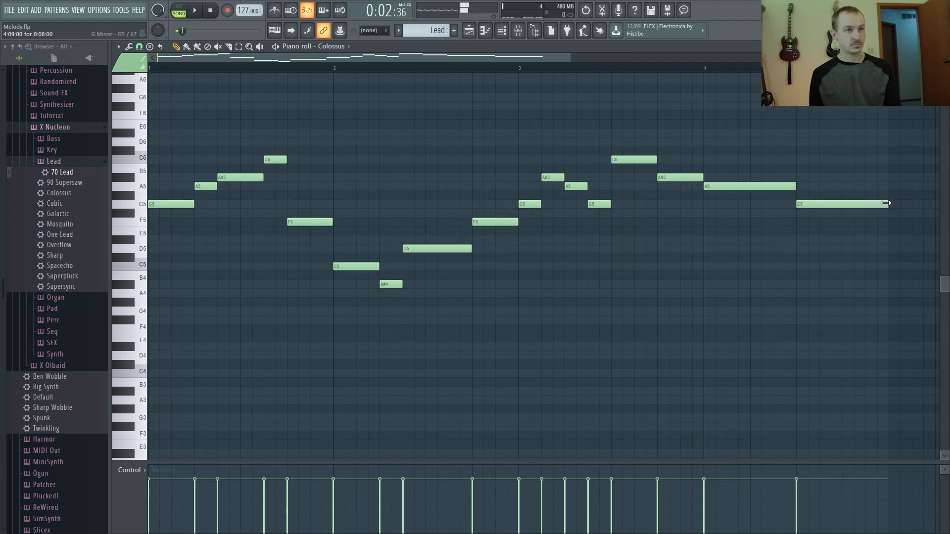
key(space)
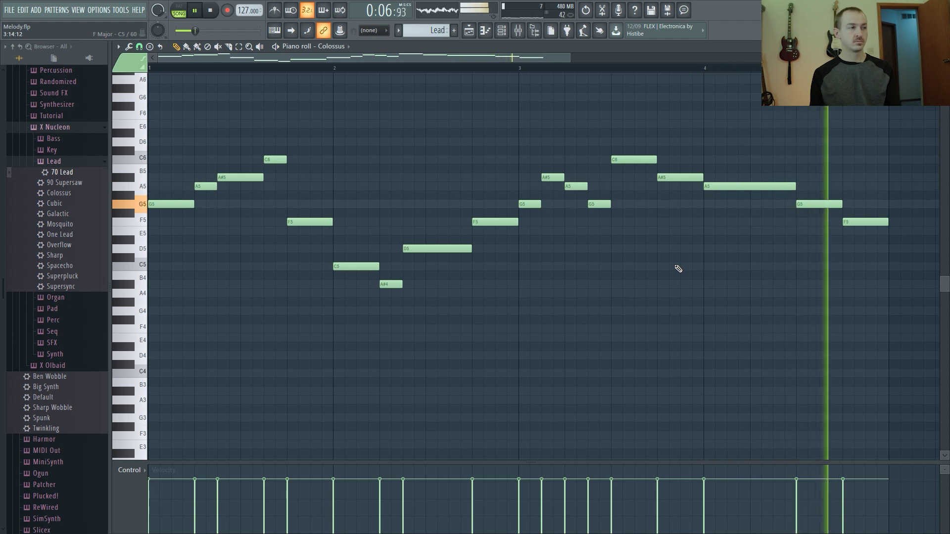
key(space)
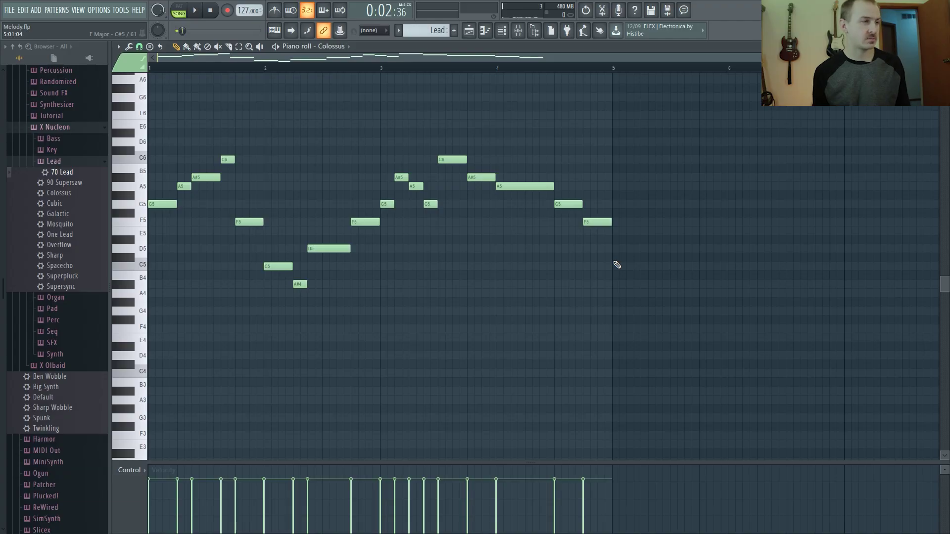
Duplicate the whole four-bar melody into bars 5 to 8 and check the Lead pattern in the playlist.
key(ctrl+a)
drag(160, 203, 627, 200)
scroll(658, 263, down, 3)
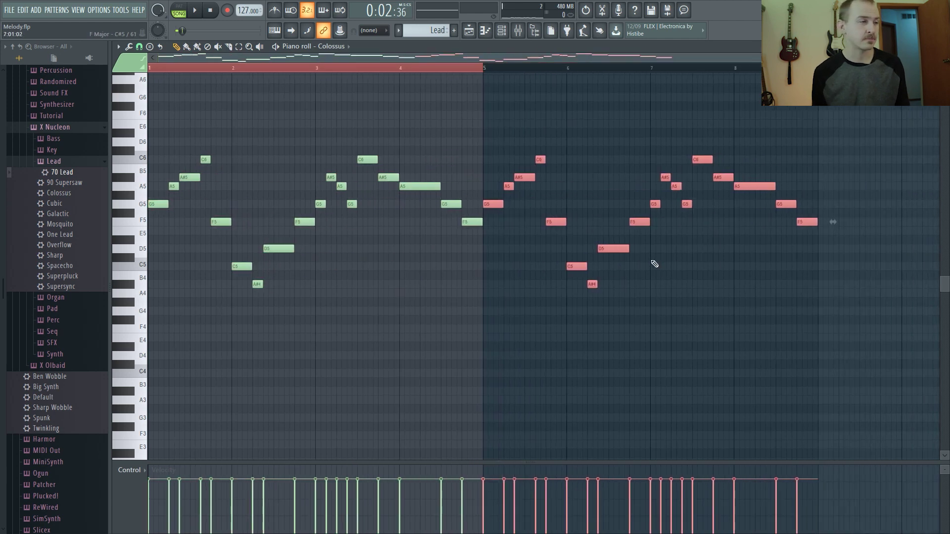
click(471, 32)
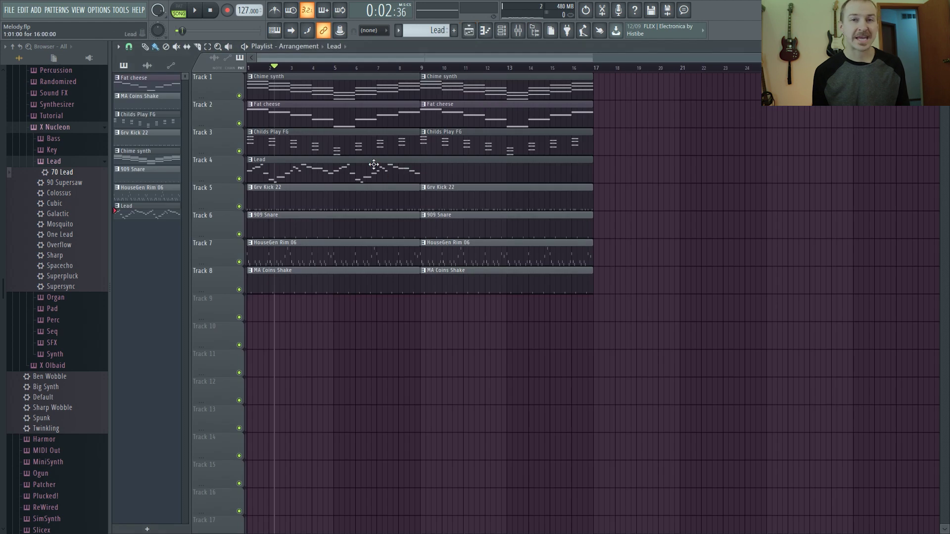
click(472, 34)
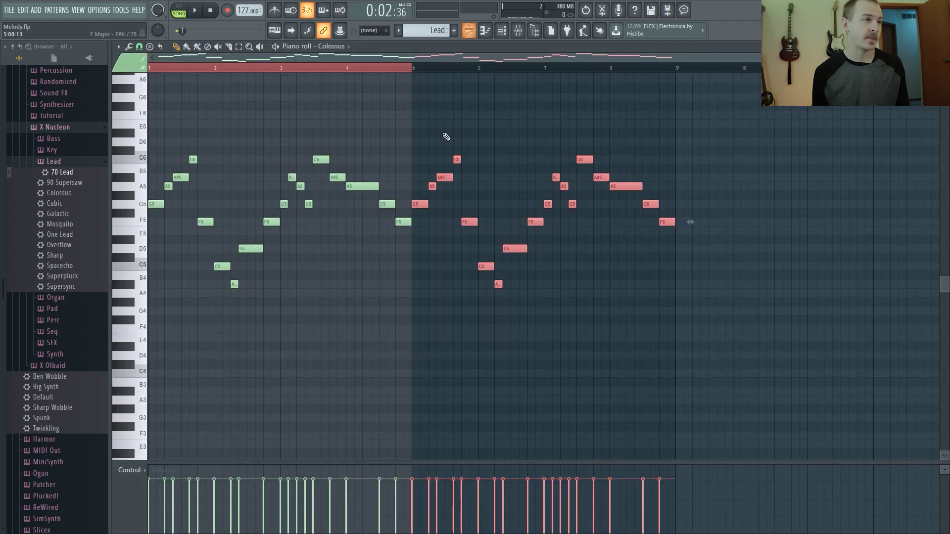
Vary bar 5 by shortening A#5 and replacing its ending with short G5, F5 and D5 notes, auditioning from bar 5.
click(496, 196)
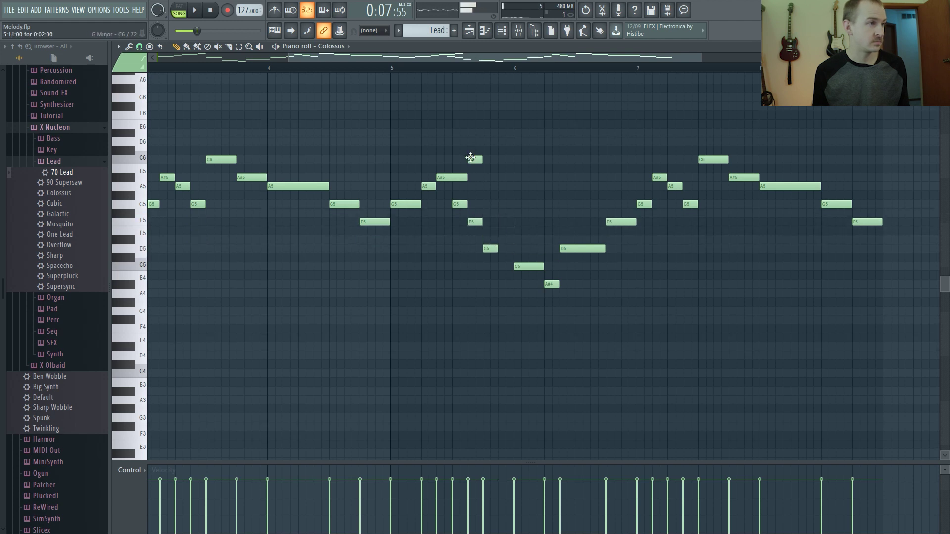
click(393, 70)
click(395, 71)
click(395, 71)
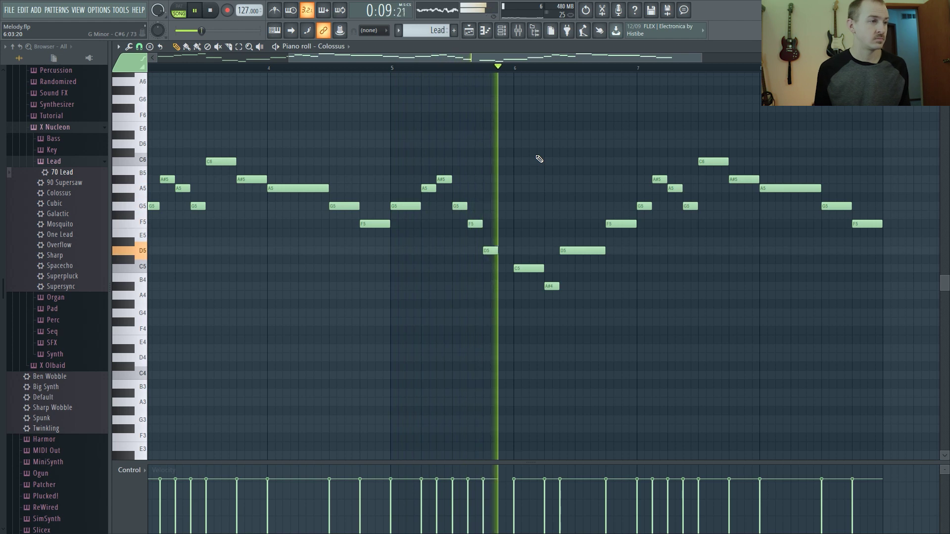
key(space)
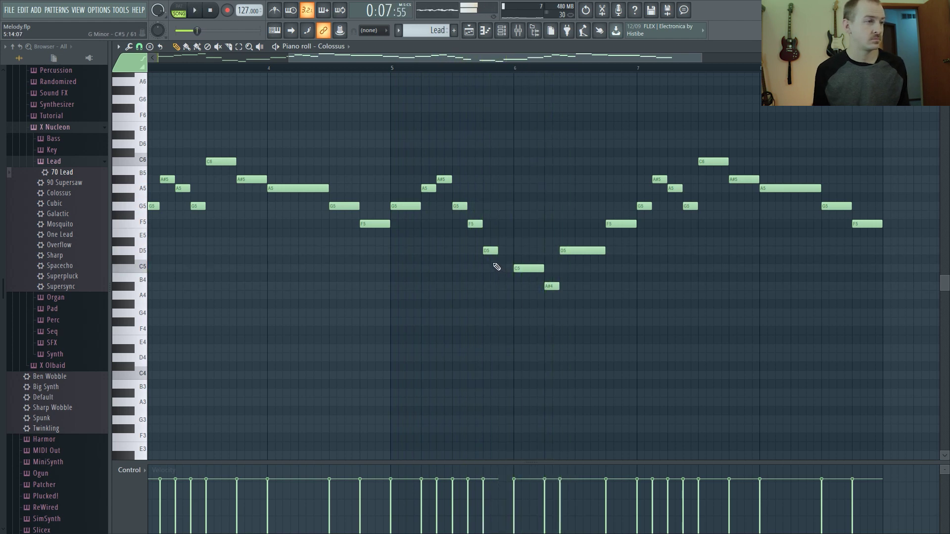
Add a short D#5 at the end of bar 5 and a C5 after a shortened D5 in bar 6, auditioning the variation.
key(space)
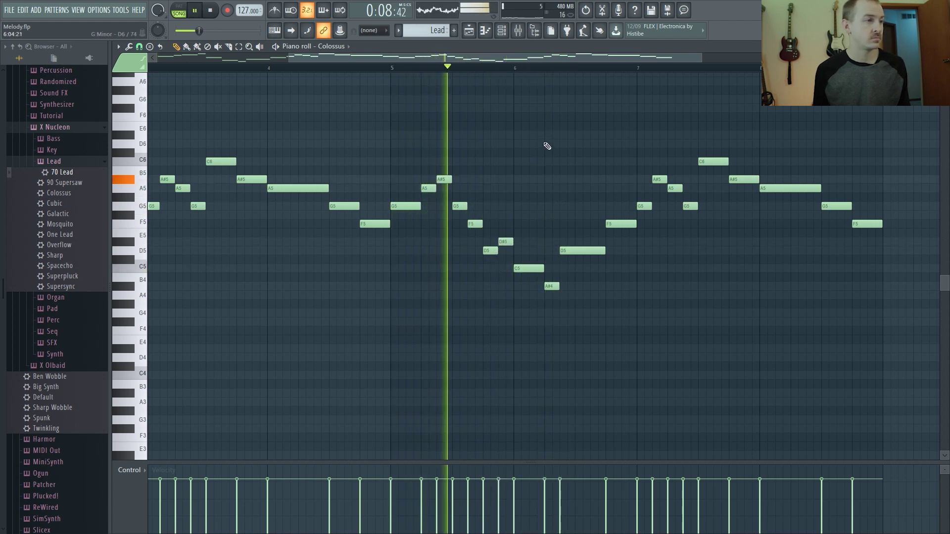
key(space)
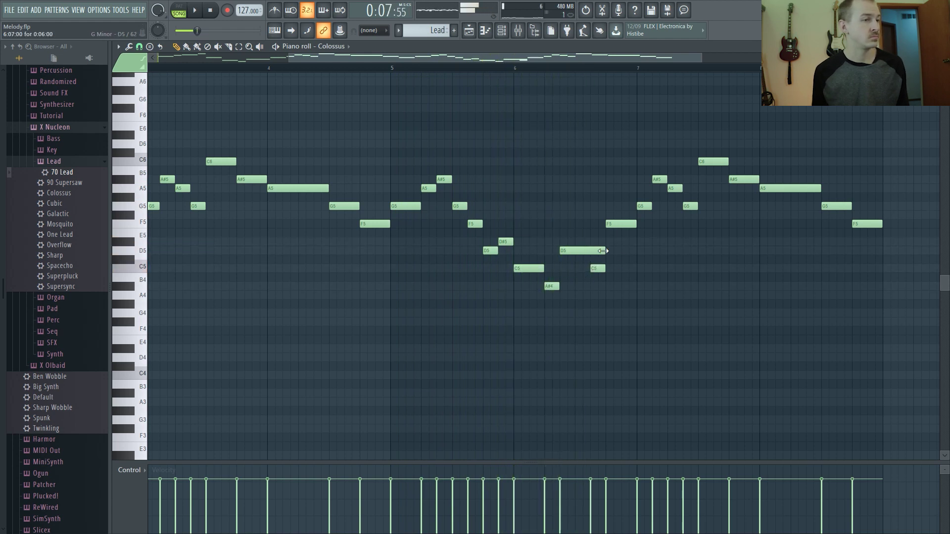
key(space)
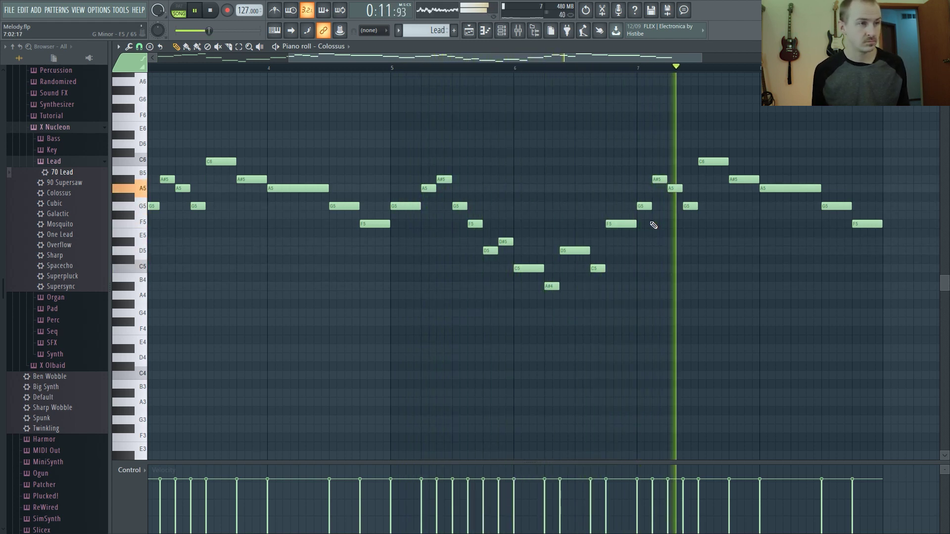
Replace bar 8's A5, G5 and F5 with a higher phrase of D6, D#6, D6, C6 and F6, auditioning it.
key(space)
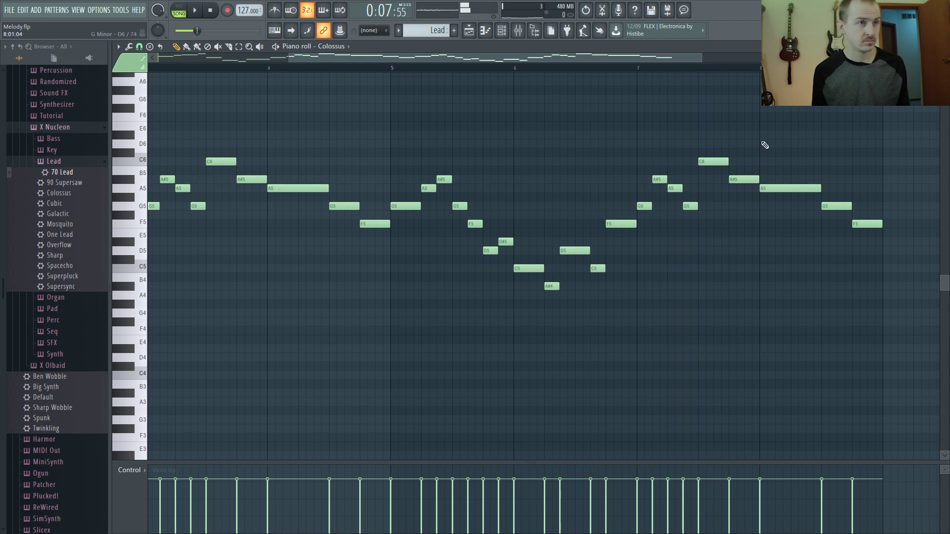
drag(768, 151, 768, 138)
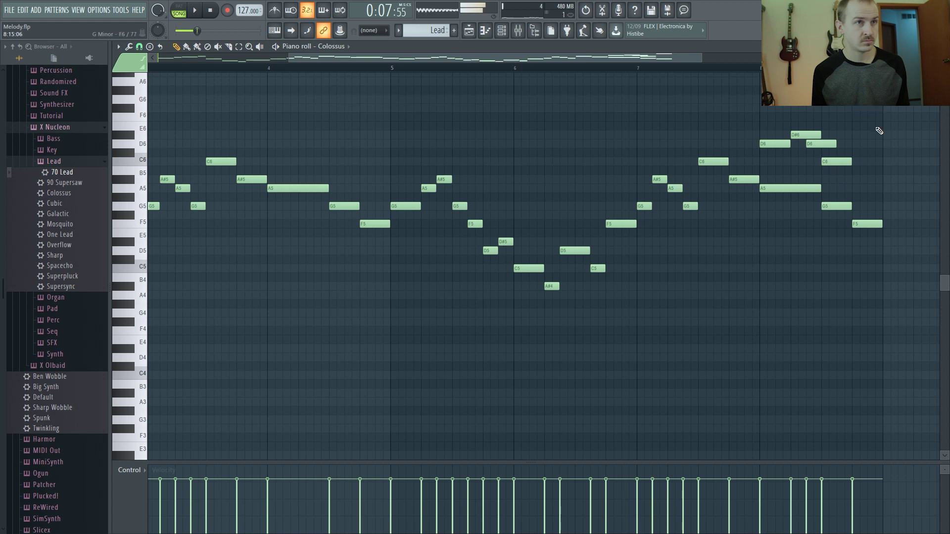
click(864, 117)
right_click(866, 223)
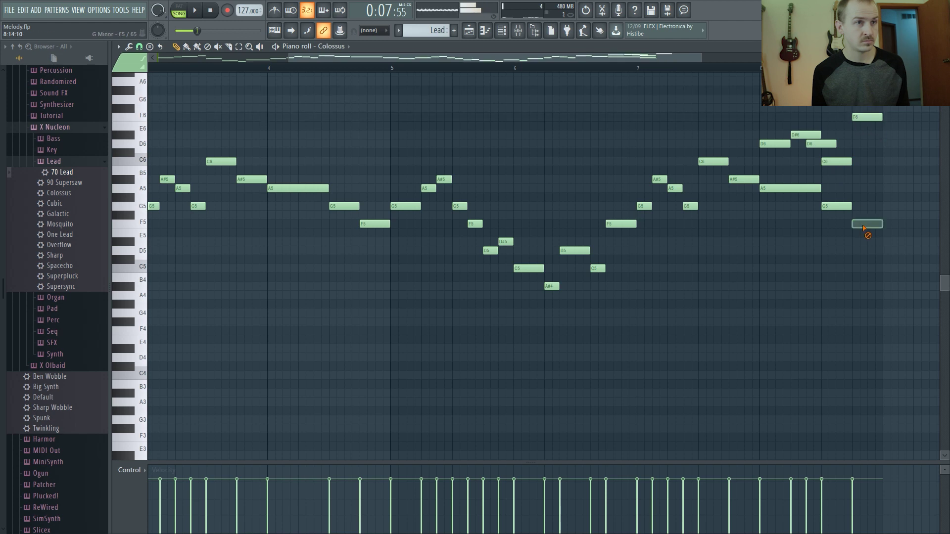
right_click(819, 189)
drag(852, 187, 787, 126)
key(space)
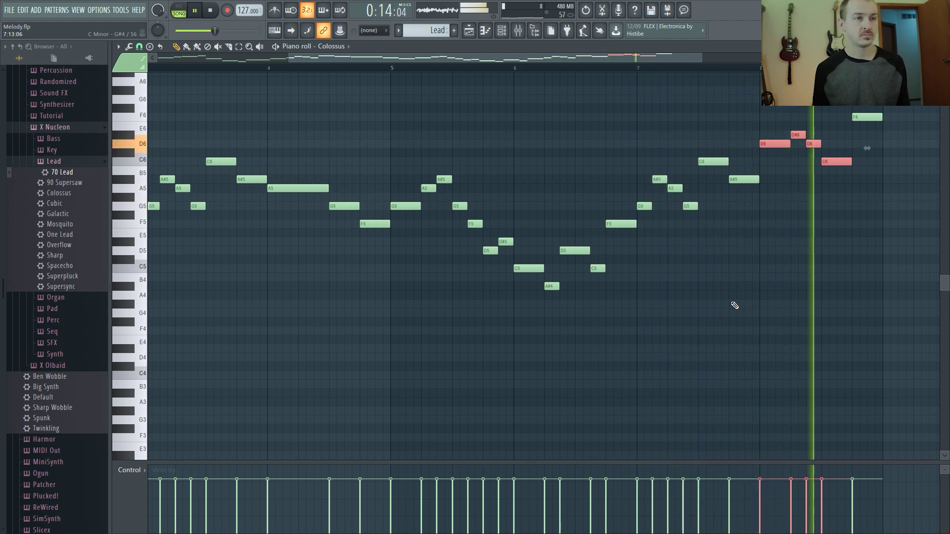
key(space)
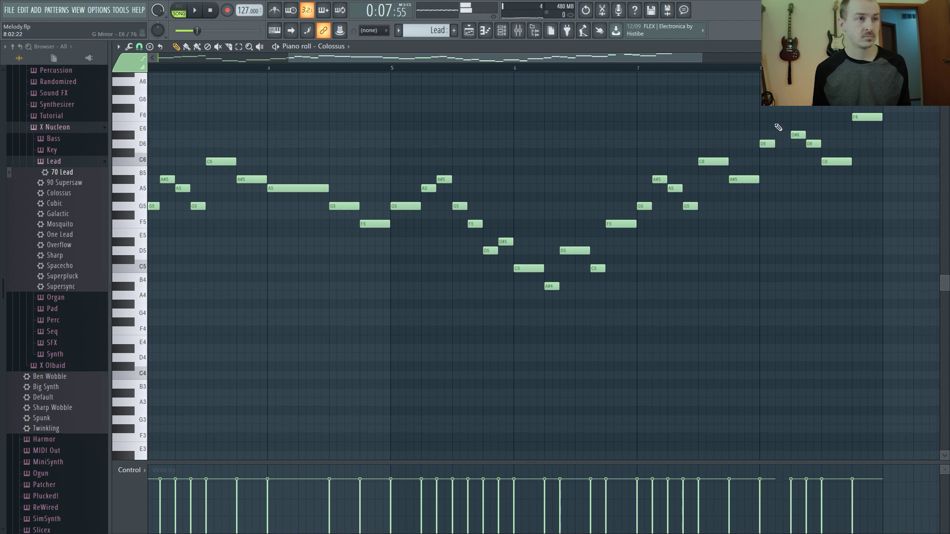
Rework bar 8 into short C6, D#6, D6 and C6 notes followed by E6 before the final F6, auditioning from bar 7.
drag(768, 155, 765, 167)
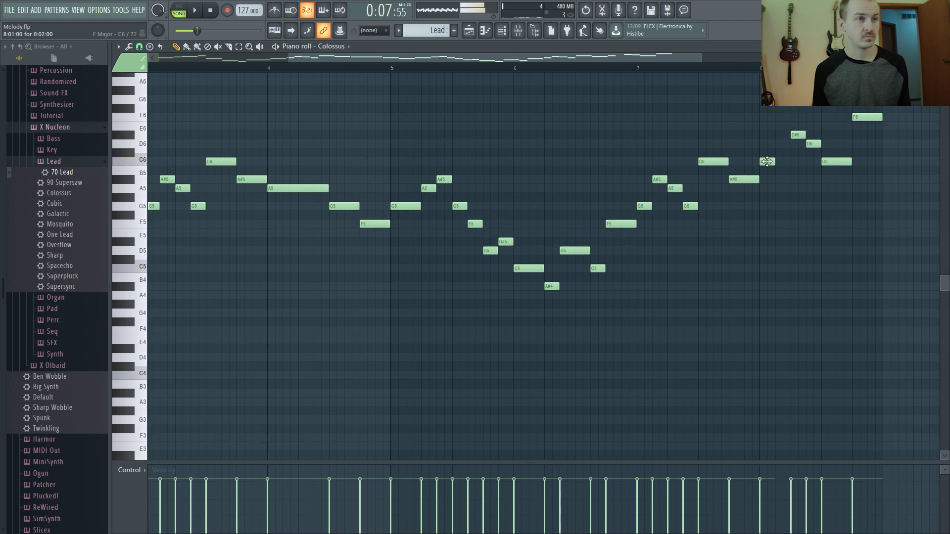
drag(794, 136, 837, 123)
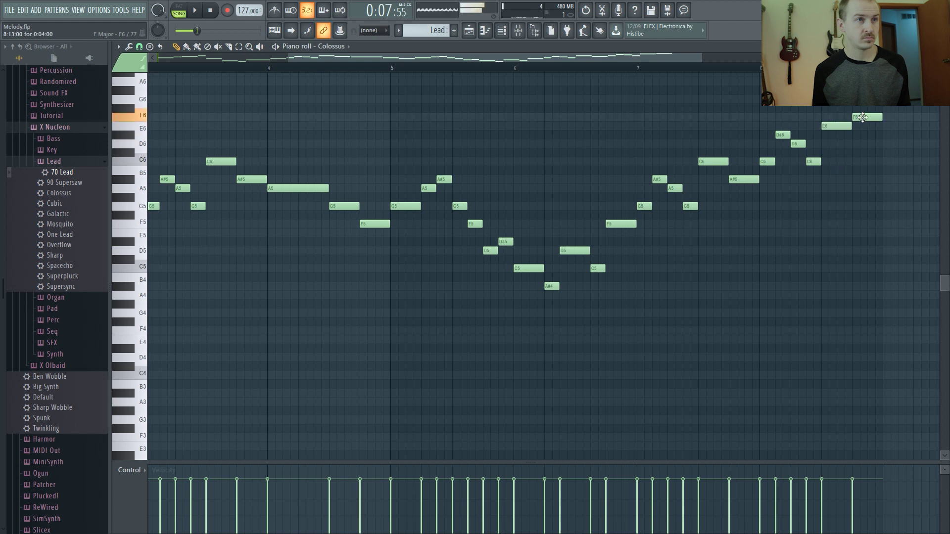
click(645, 69)
key(space)
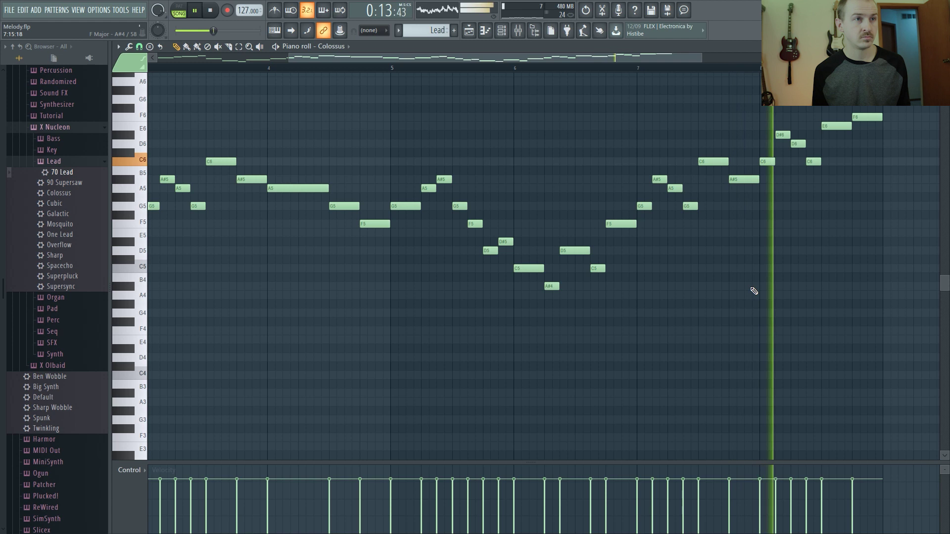
key(space)
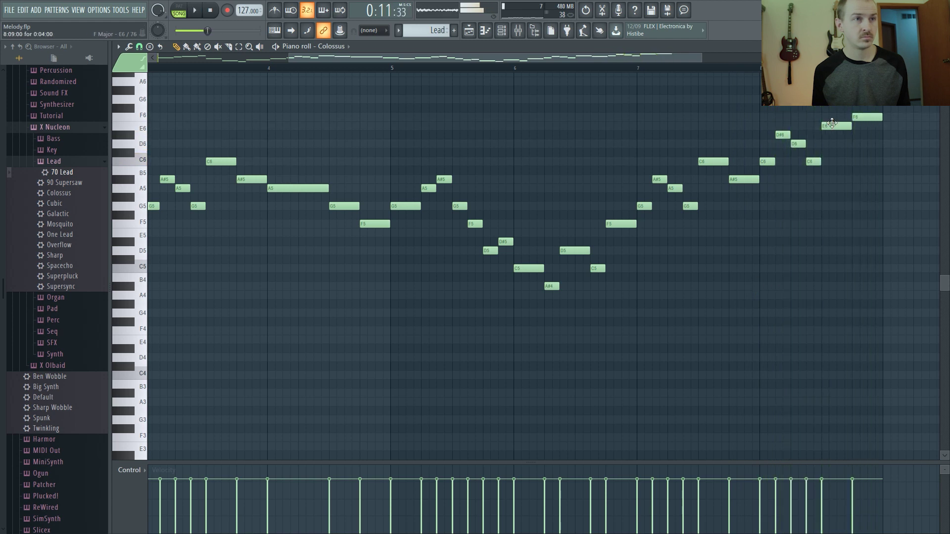
Remove E6 before bar 8's final note and audition the phrase from bar 7.
drag(837, 125, 837, 99)
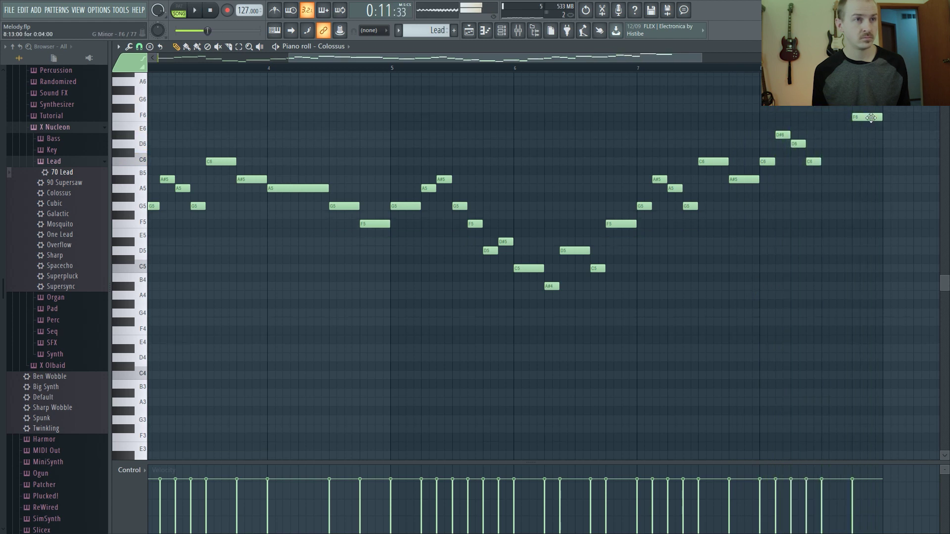
click(641, 70)
key(space)
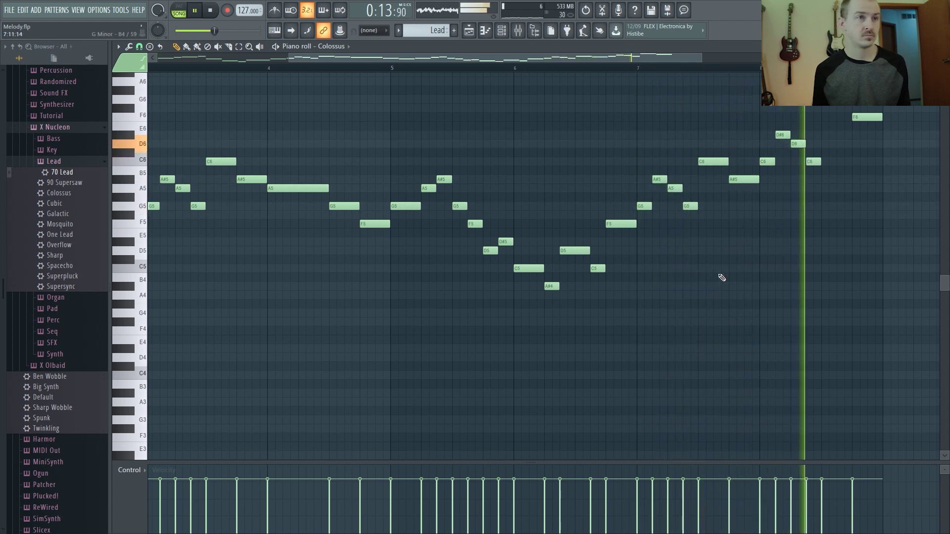
key(space)
Place F6 after bar 8's short notes and lower the bar's last note to D#6, checking the ending by playback.
click(834, 117)
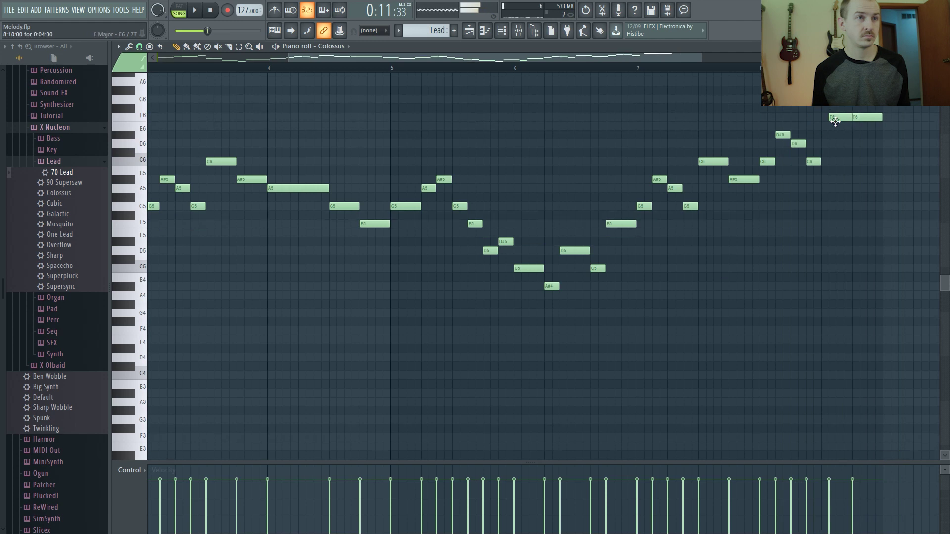
drag(876, 127, 875, 145)
key(space)
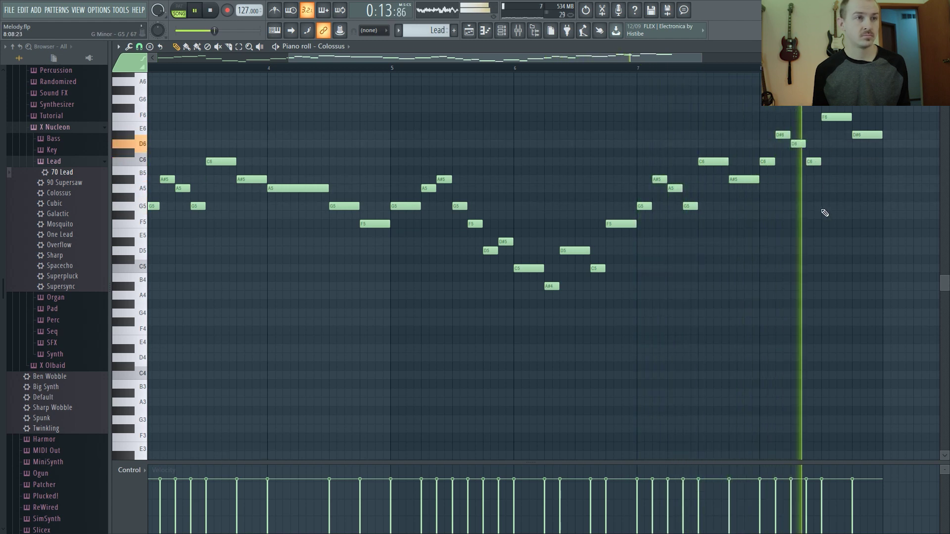
key(space)
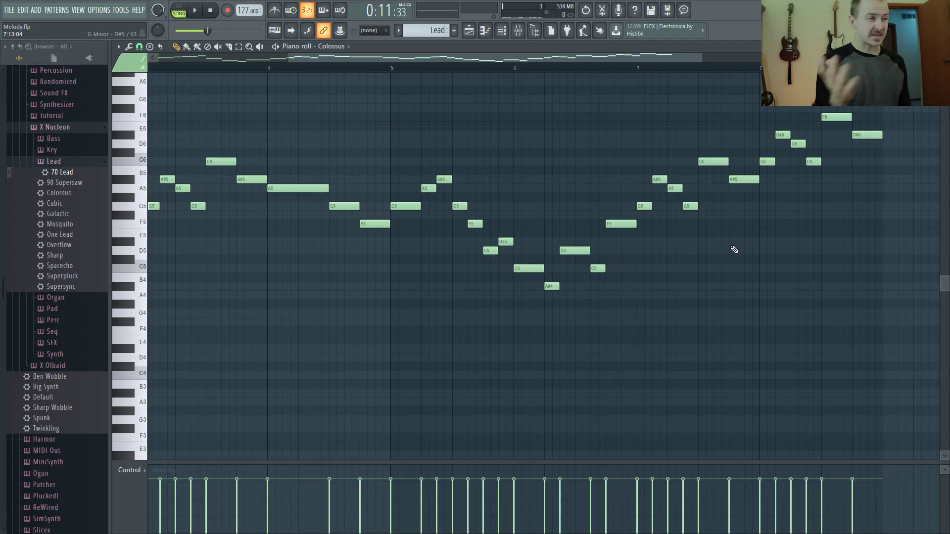
Duplicate the whole eight-bar melody at the same pitch into bars 9 to 16 and check the Lead pattern in the playlist.
scroll(509, 312, down, 4)
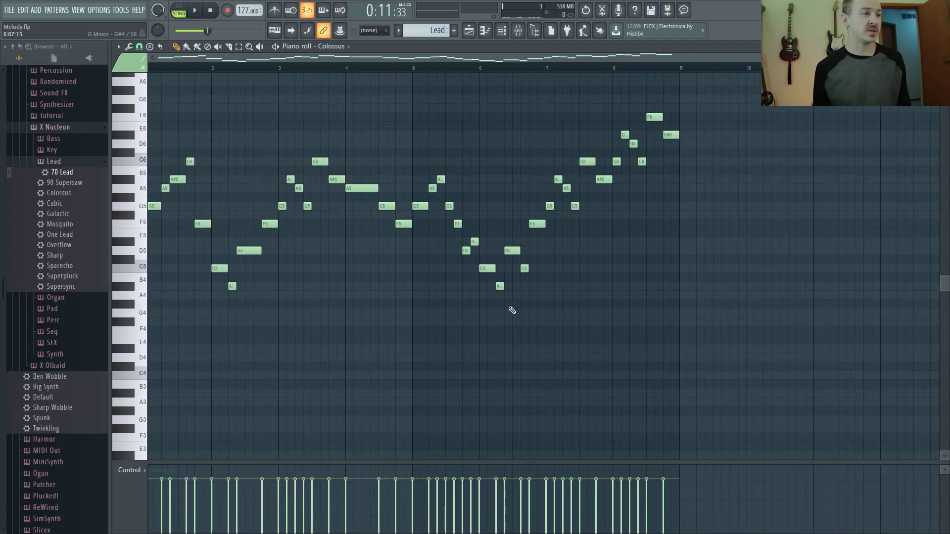
key(ctrl+a)
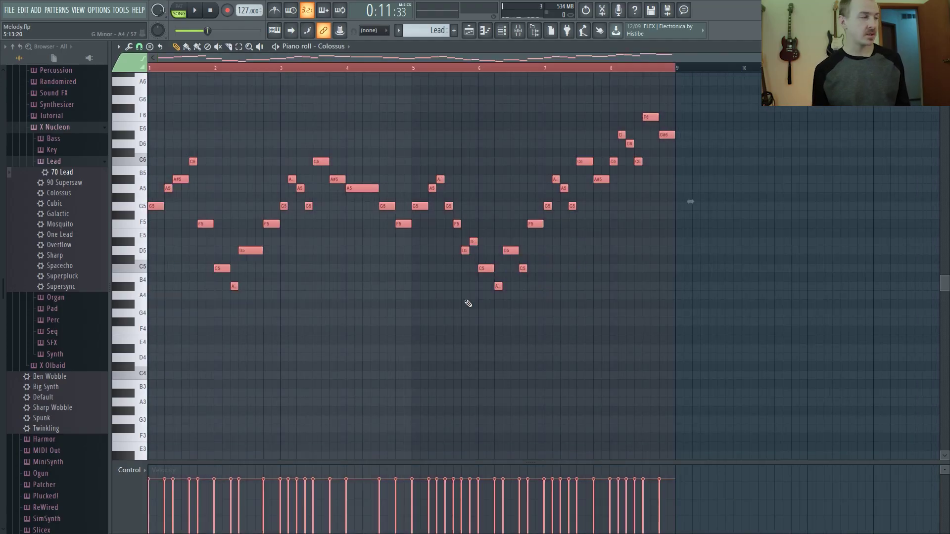
mouse_move(244, 251)
mouse_down()
mouse_move(764, 234)
mouse_move(773, 251)
mouse_up()
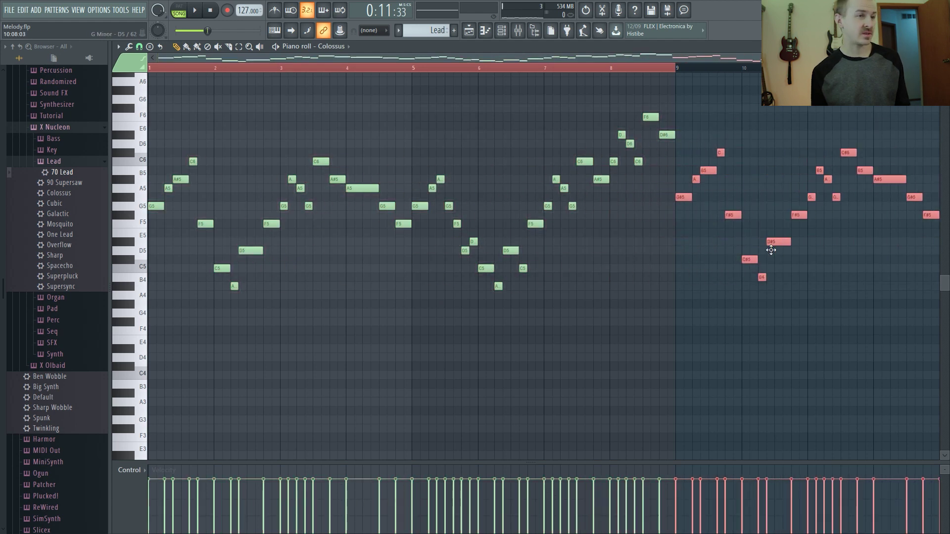
click(594, 294)
scroll(584, 280, down, 2)
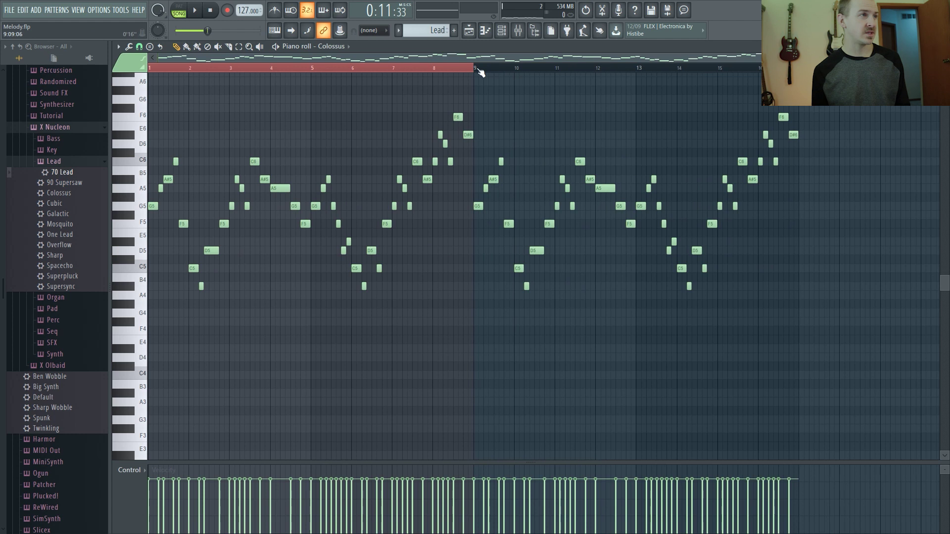
key(F5)
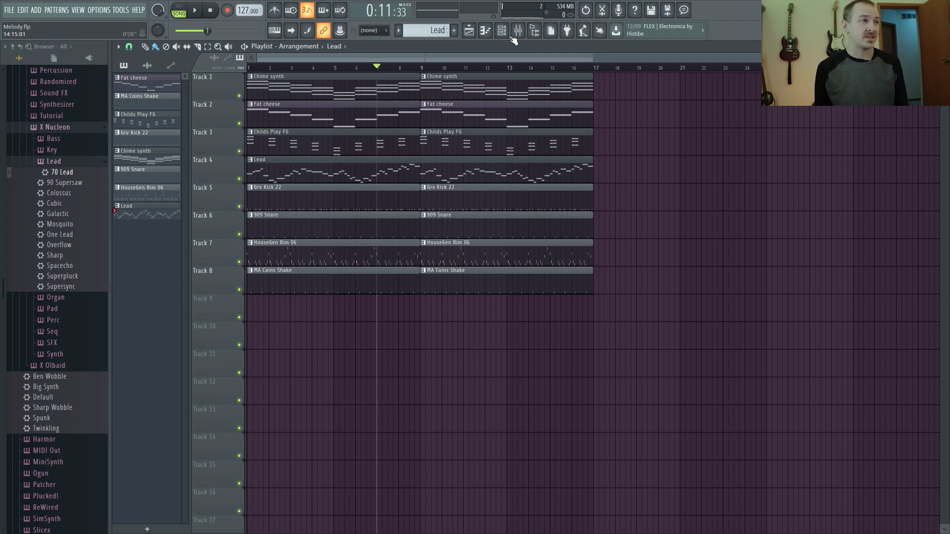
click(473, 37)
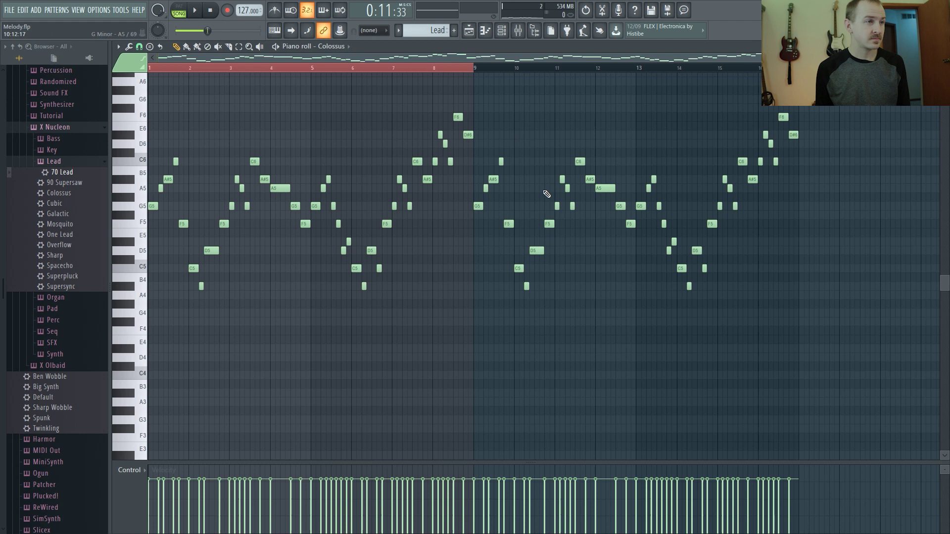
Replace the F5 at the end of bar 9 with short G5 and A5 notes, auditioning from bar 9.
scroll(535, 188, up, 3)
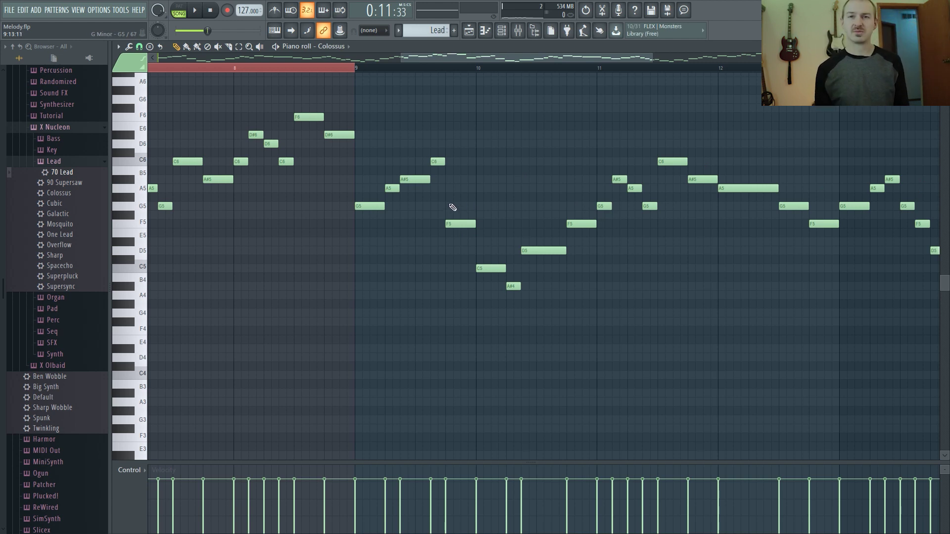
key(ctrl+a)
key(ctrl+d)
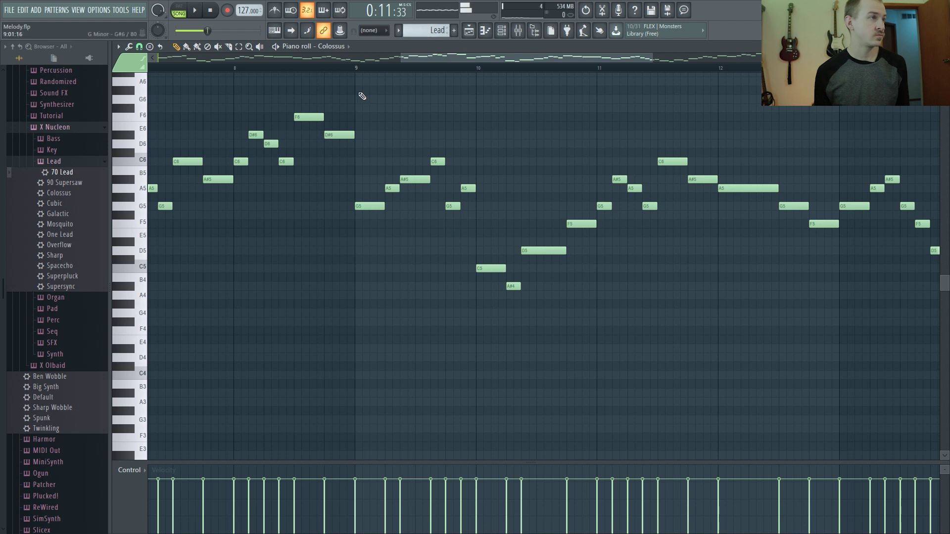
click(360, 70)
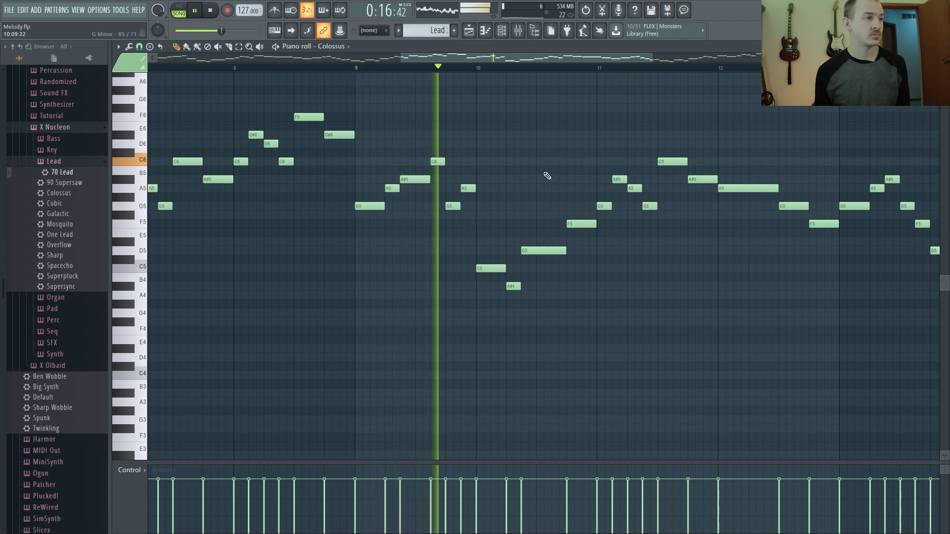
key(space)
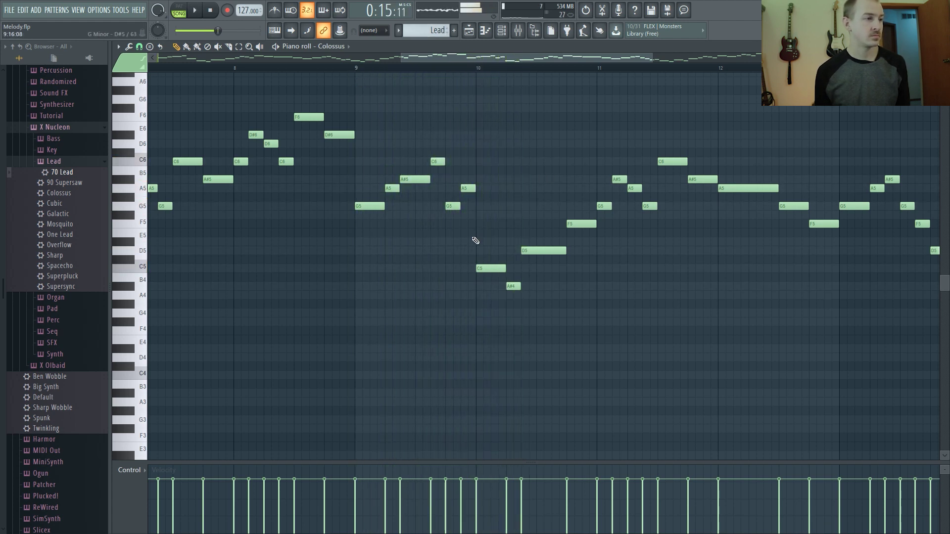
Add a short E5 at the start of bar 10, shift and shorten C5 behind it, and lower E5 to D#5, auditioning each version.
drag(480, 216, 483, 237)
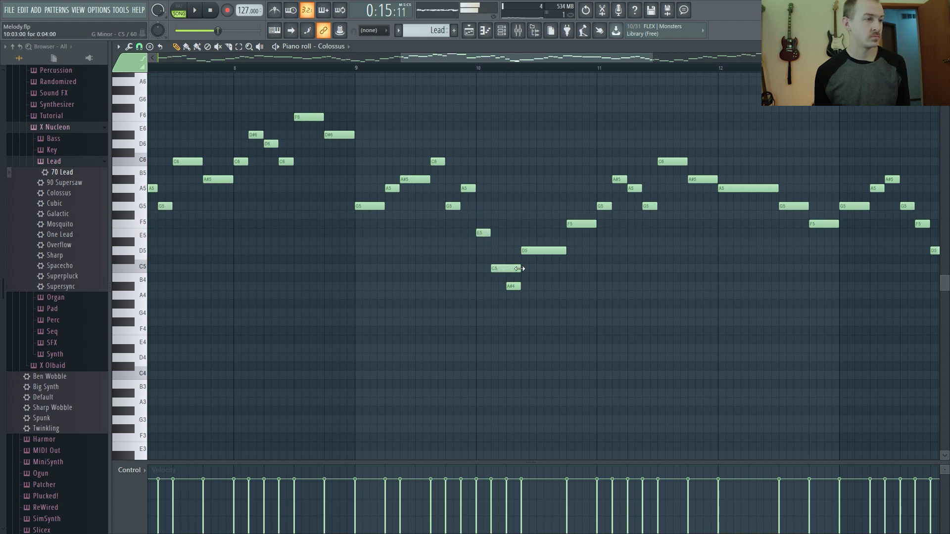
key(space)
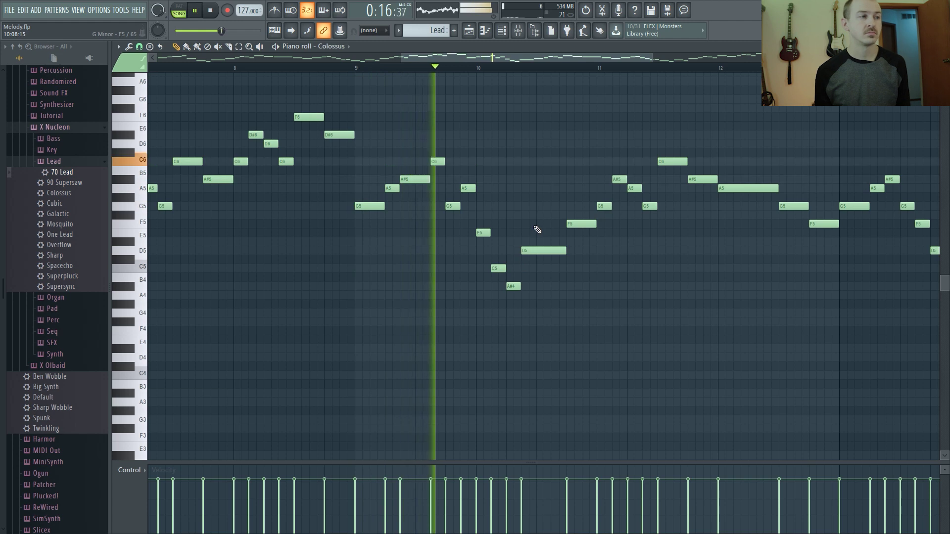
key(space)
drag(483, 233, 483, 243)
key(space)
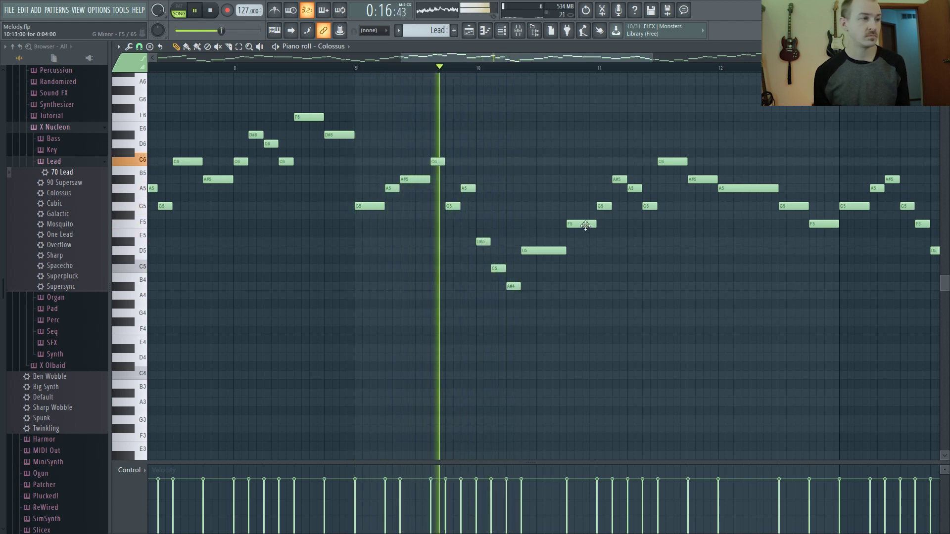
key(space)
Retune the first three notes of bar 10 to G5, F5 and D#5, and audition the phrase from bar 9.
drag(481, 242, 479, 205)
key(space)
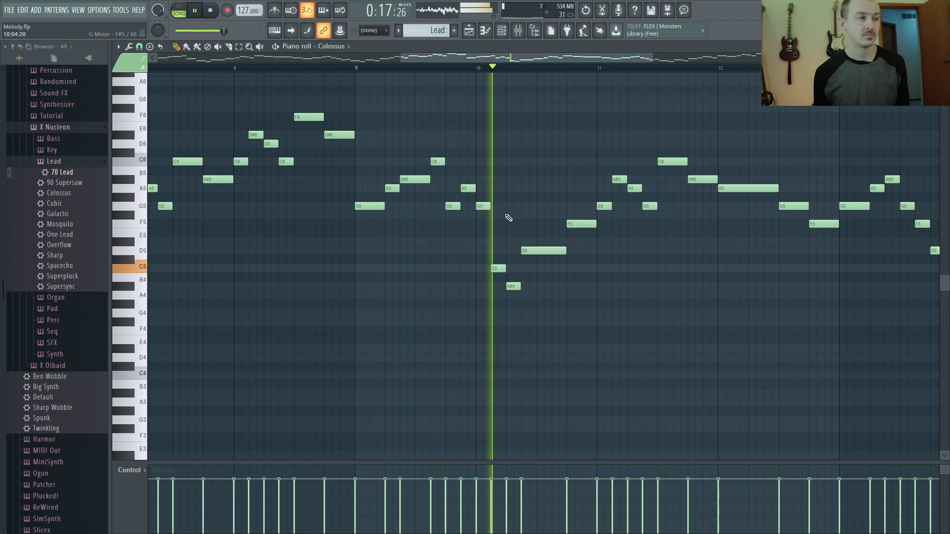
key(space)
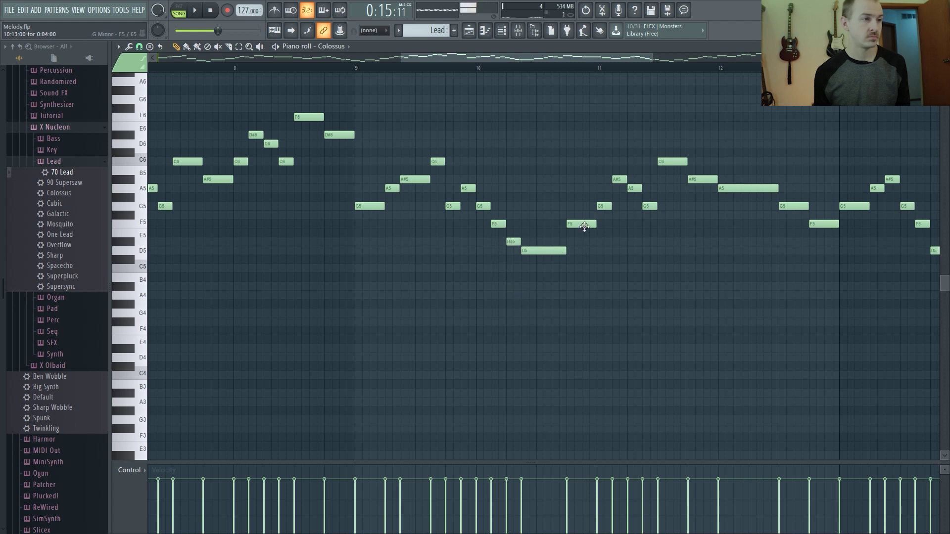
drag(530, 57, 564, 54)
key(space)
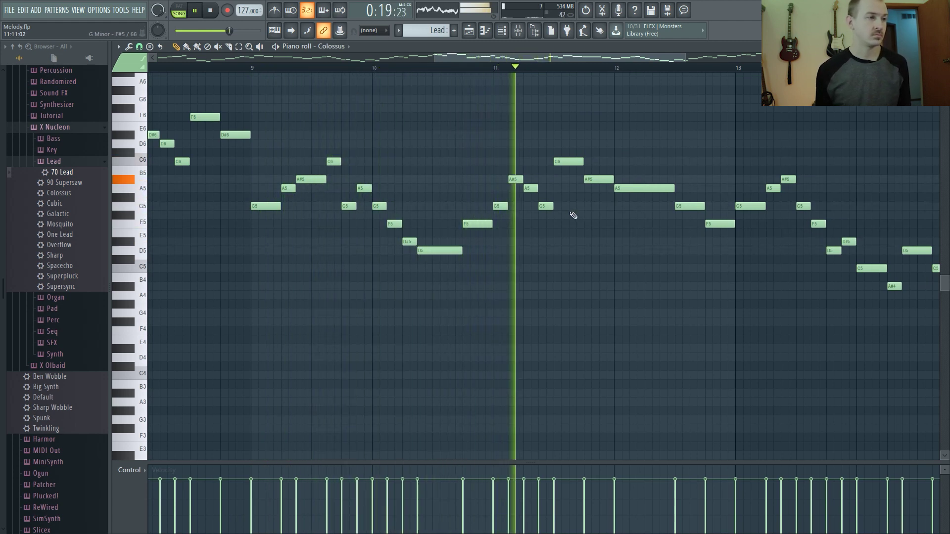
key(space)
Shorten the long A5 at the start of bar 12 and insert G5 directly after it.
click(644, 206)
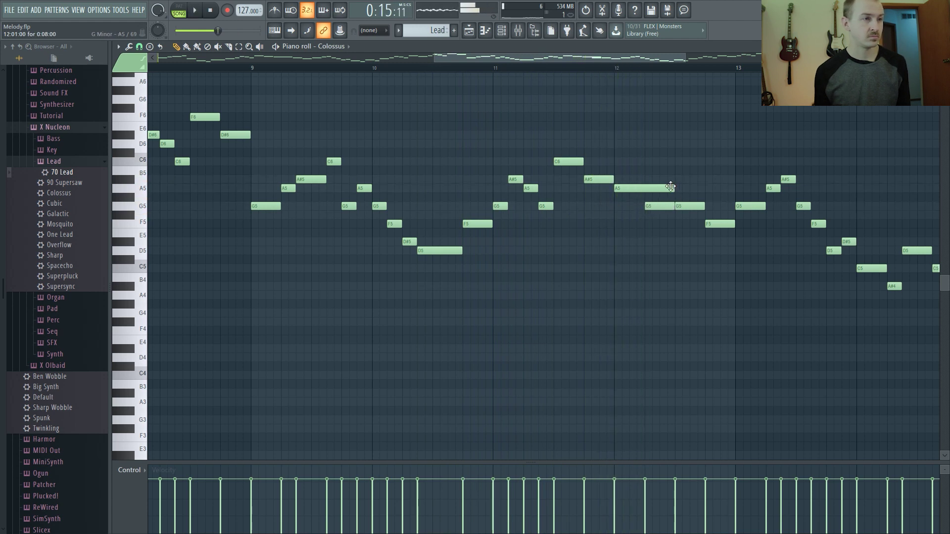
drag(671, 187, 654, 192)
click(652, 205)
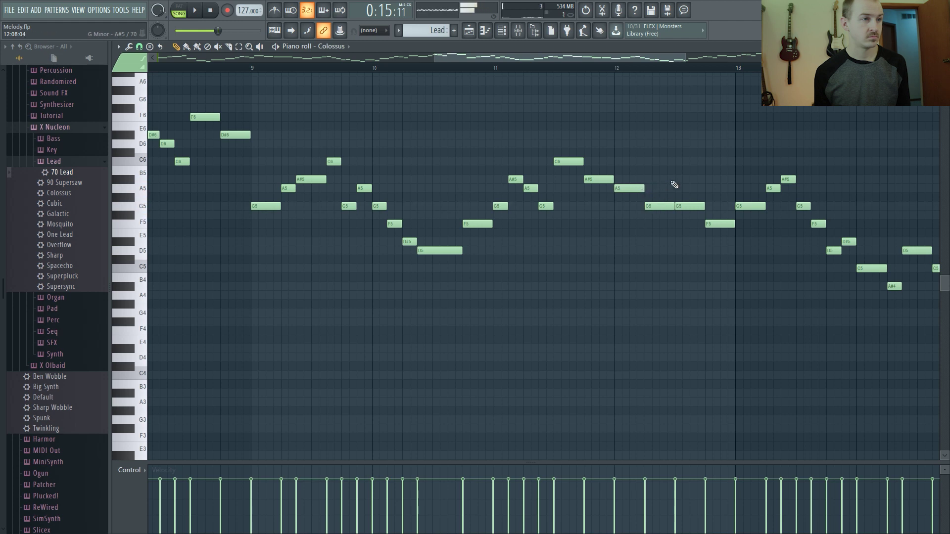
Shorten bar 12's inserted G5, follow it with A5 and a short A#5 in place of the old G5, and audition the result.
click(665, 189)
drag(686, 190, 679, 190)
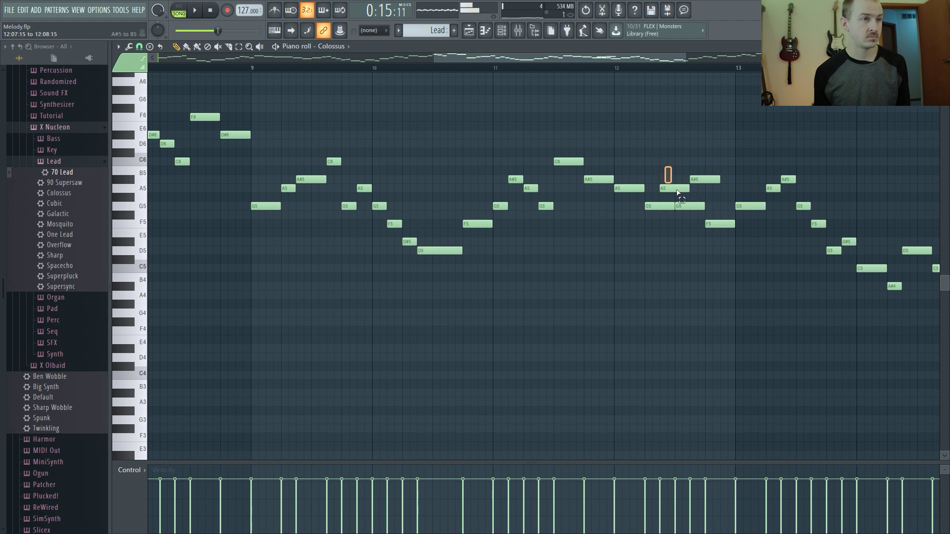
drag(678, 193, 700, 223)
right_click(698, 206)
drag(654, 166, 705, 224)
key(space)
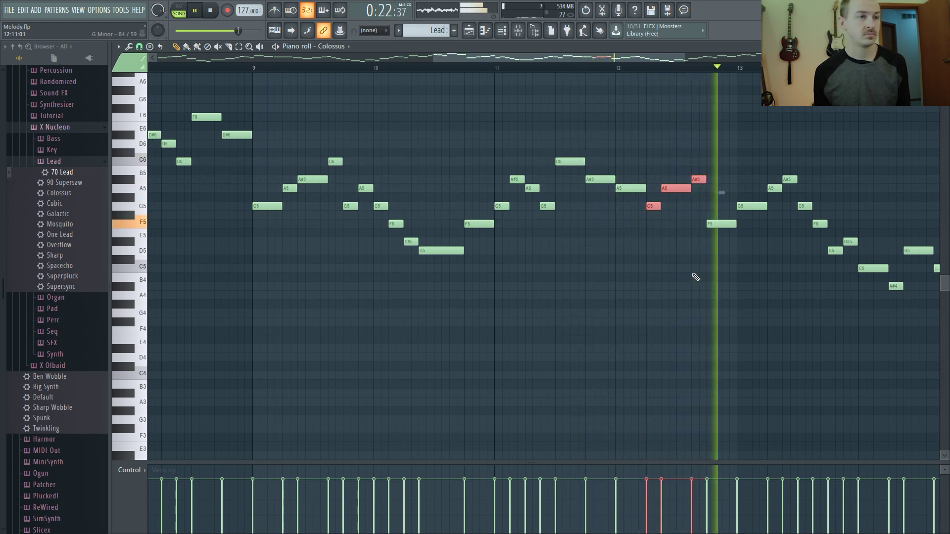
key(space)
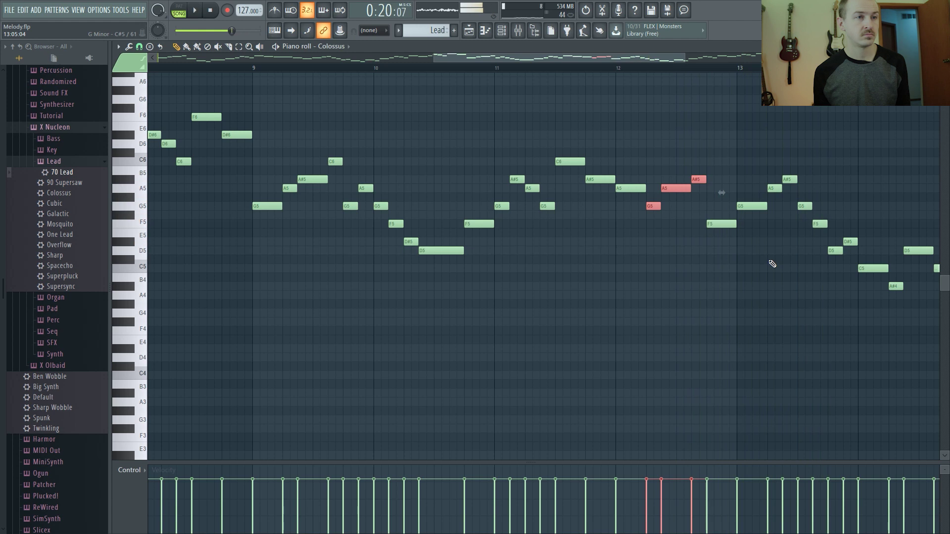
Raise the low group of notes from late bar 13 through bar 14 by one octave and audition the passage.
drag(608, 59, 725, 82)
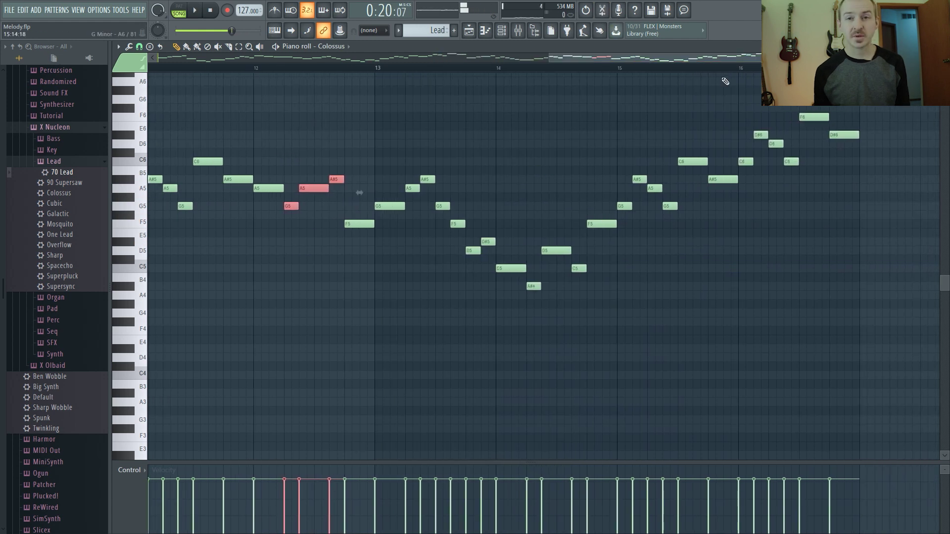
drag(632, 307, 462, 248)
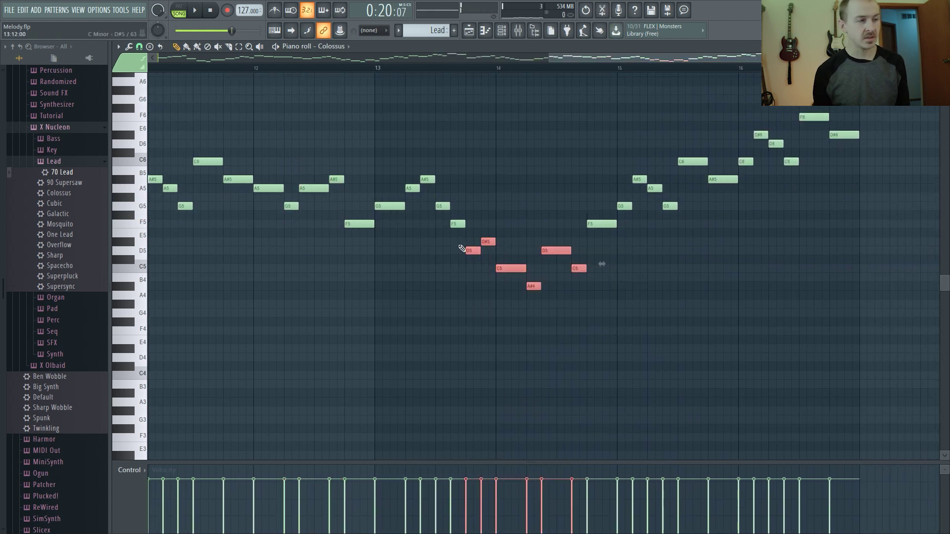
key(ctrl+Up)
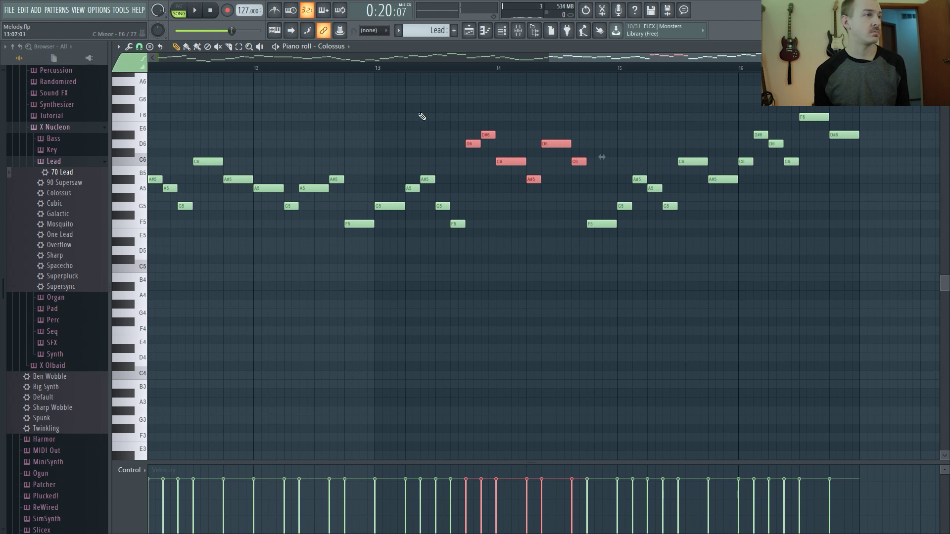
click(346, 70)
key(space)
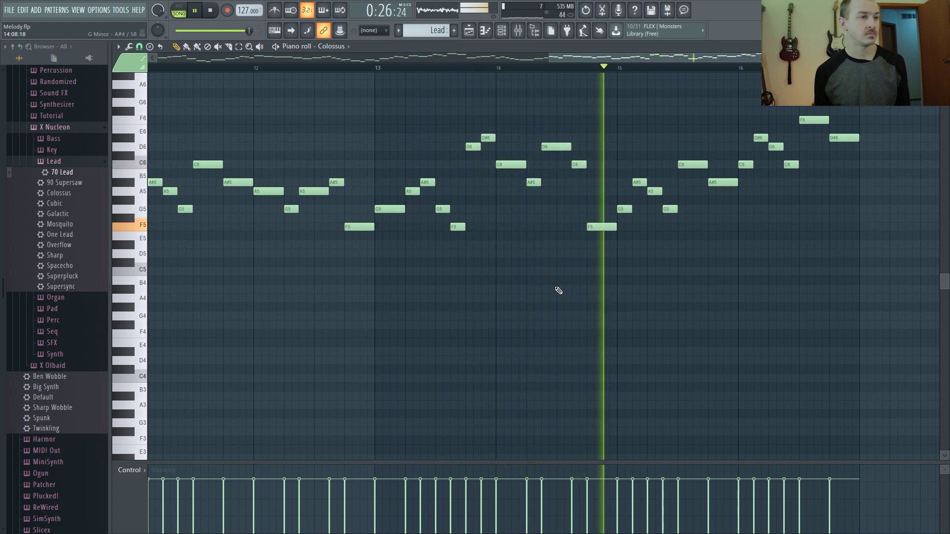
key(space)
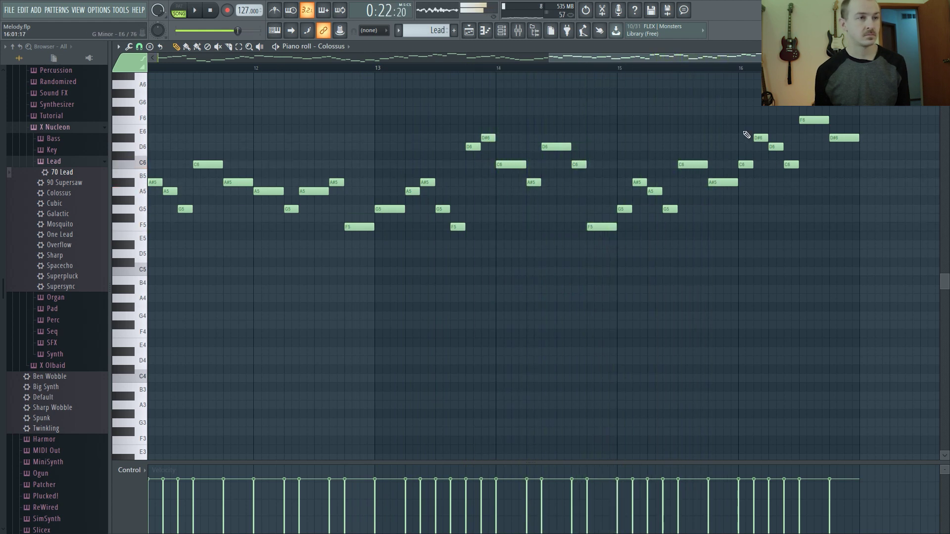
Lower all the notes in bar 16 by one octave and audition the ending from bar 15.
drag(741, 117, 880, 186)
key(ctrl+Down)
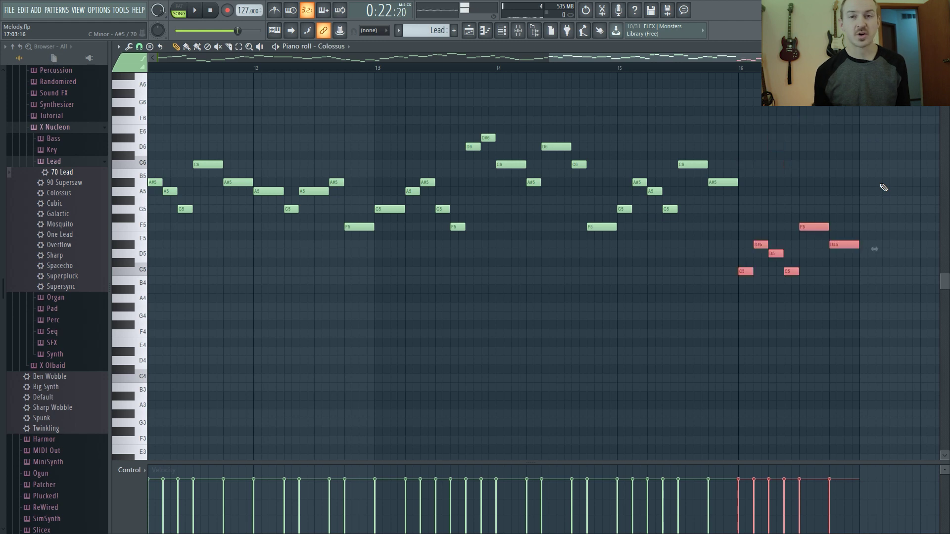
click(621, 70)
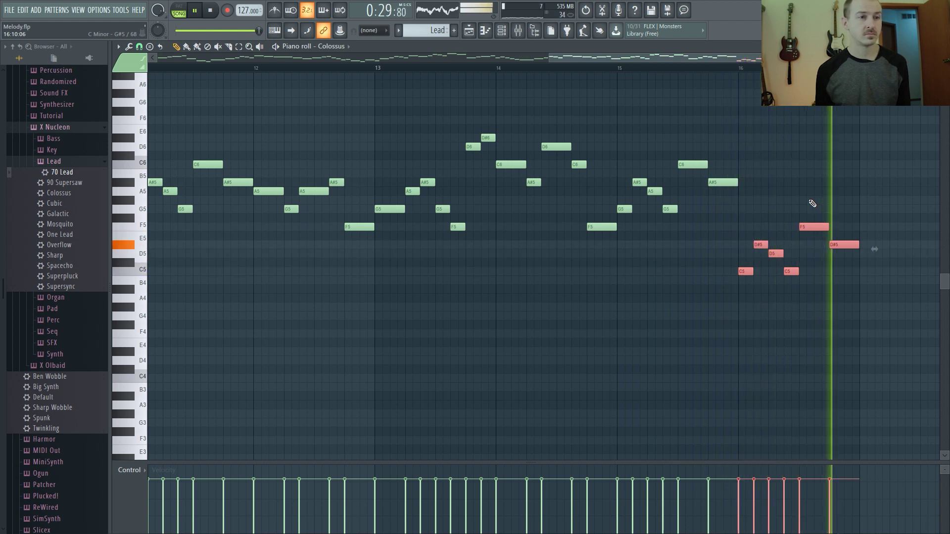
Randomize the velocities of the bar 16 notes, and of every note in the sixteen-bar melody.
scroll(643, 284, down, 3)
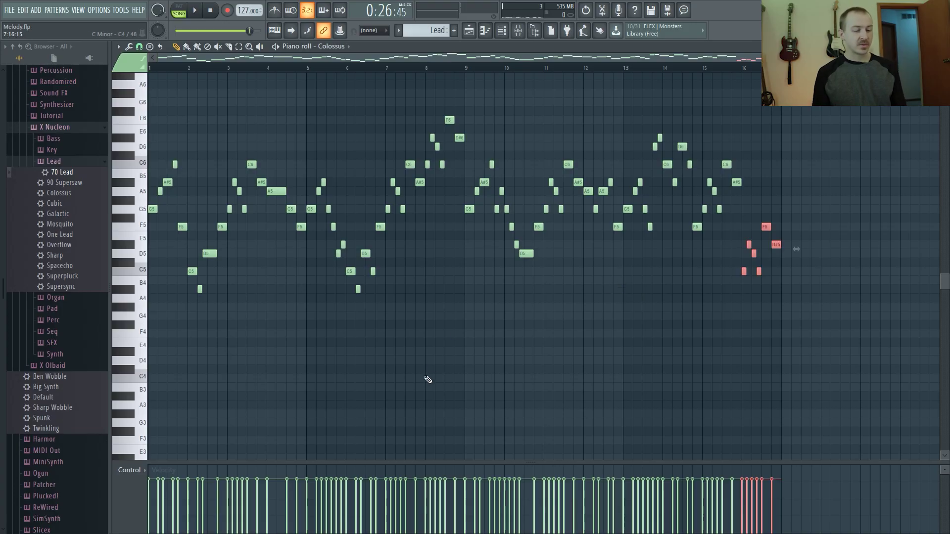
key(alt+r)
click(365, 360)
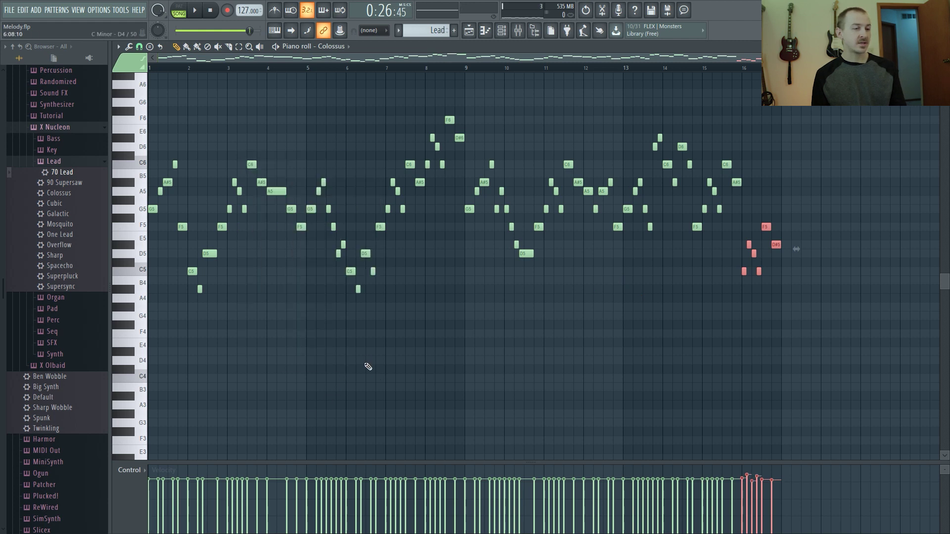
key(ctrl+a)
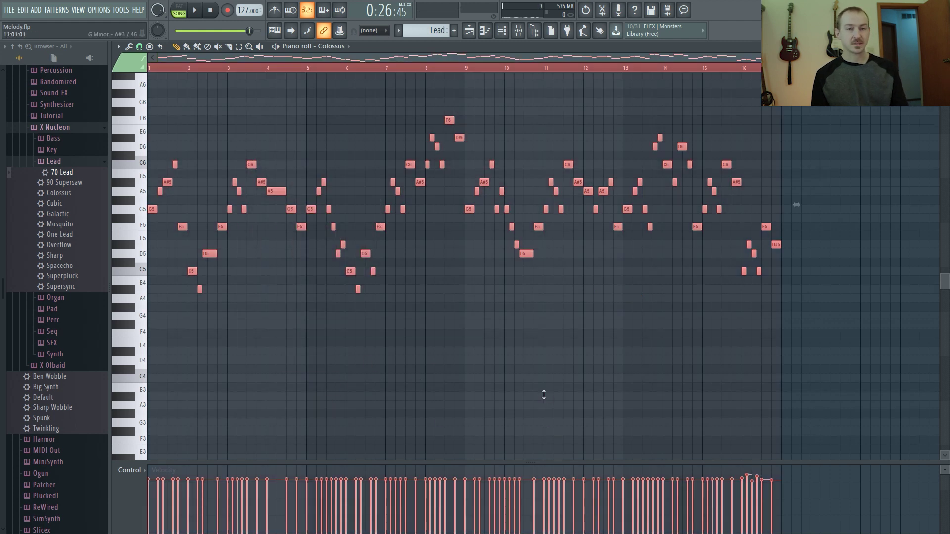
key(alt+r)
click(360, 360)
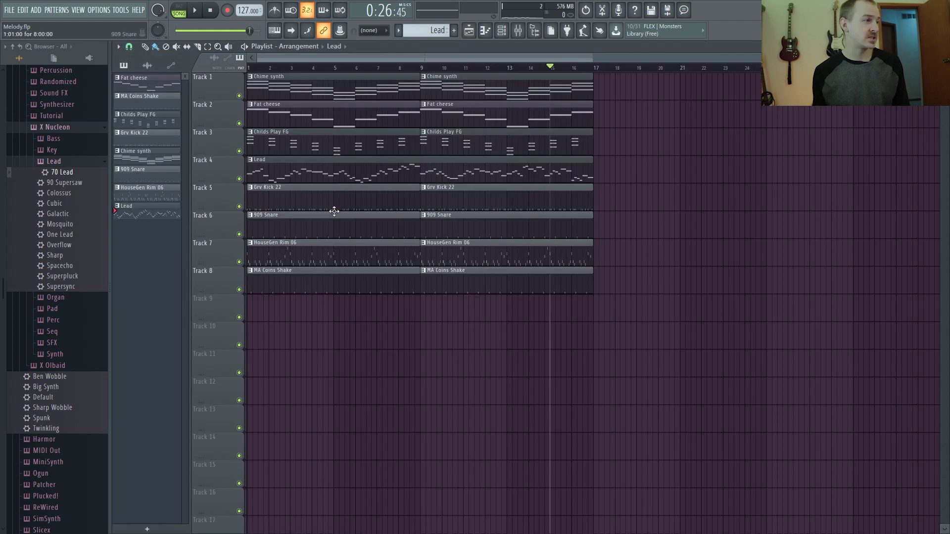
Copy the Colossus channel's melody and paste it into the Superpluck and 70 Lead channels.
double_click(314, 178)
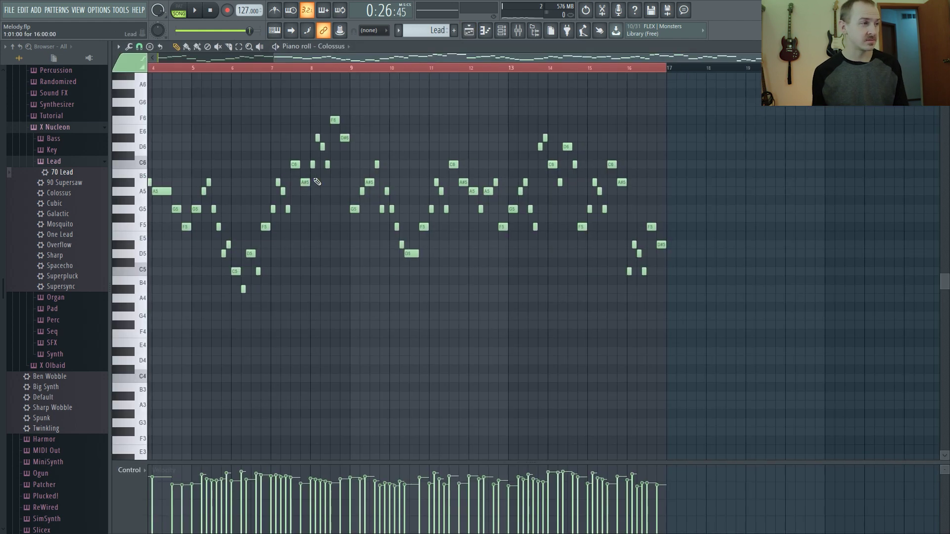
key(F6)
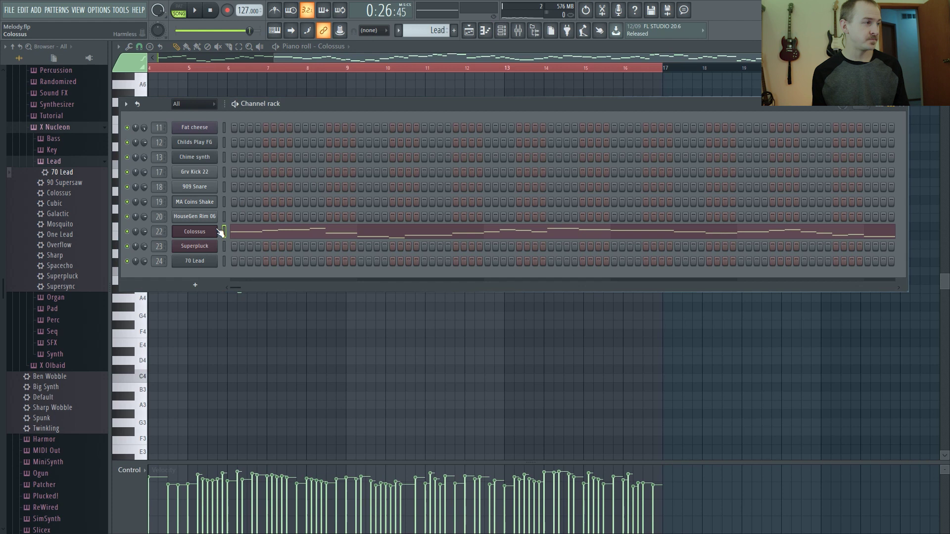
right_click(203, 233)
click(341, 250)
right_click(213, 246)
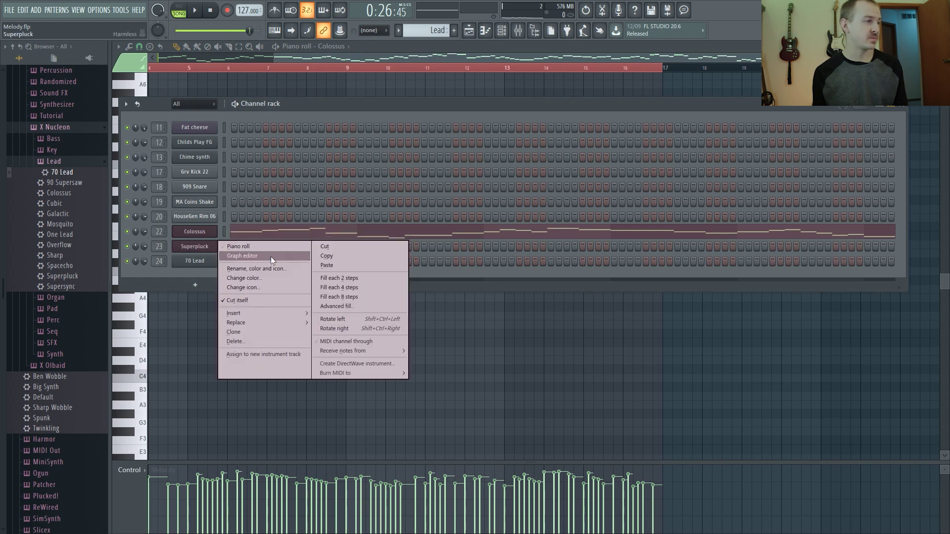
click(321, 265)
right_click(213, 260)
click(326, 279)
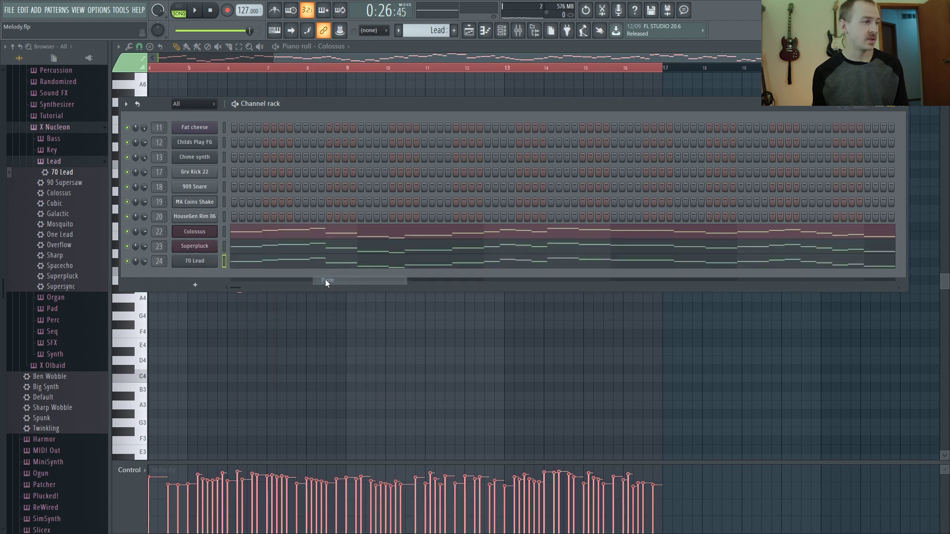
Transpose the whole 70 Lead melody down one octave and audition the layered lead with the full arrangement.
click(329, 265)
click(329, 265)
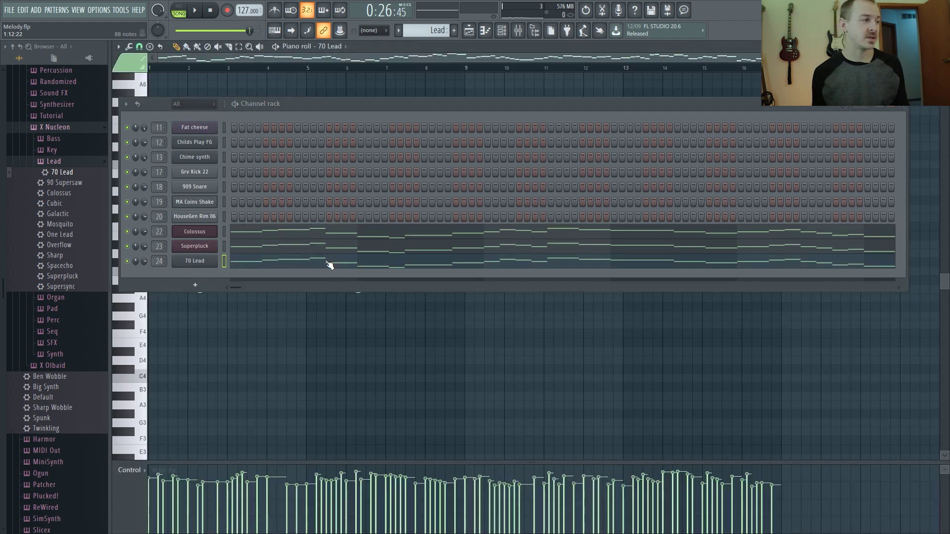
click(328, 262)
click(328, 263)
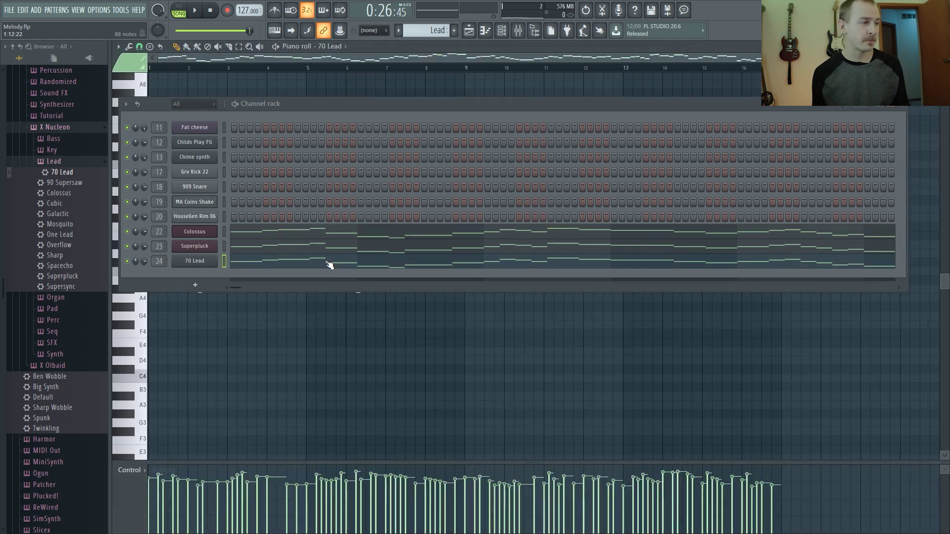
key(F5)
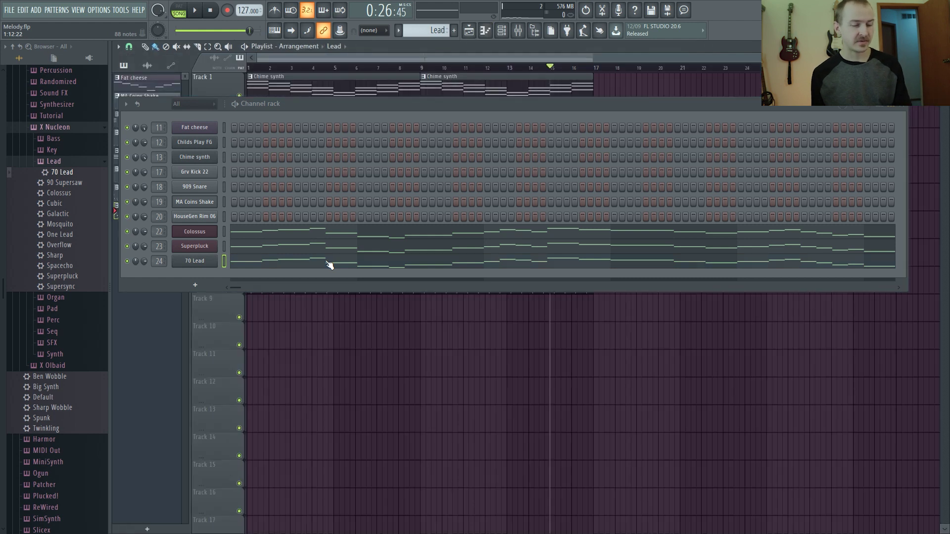
click(329, 265)
key(ctrl+a)
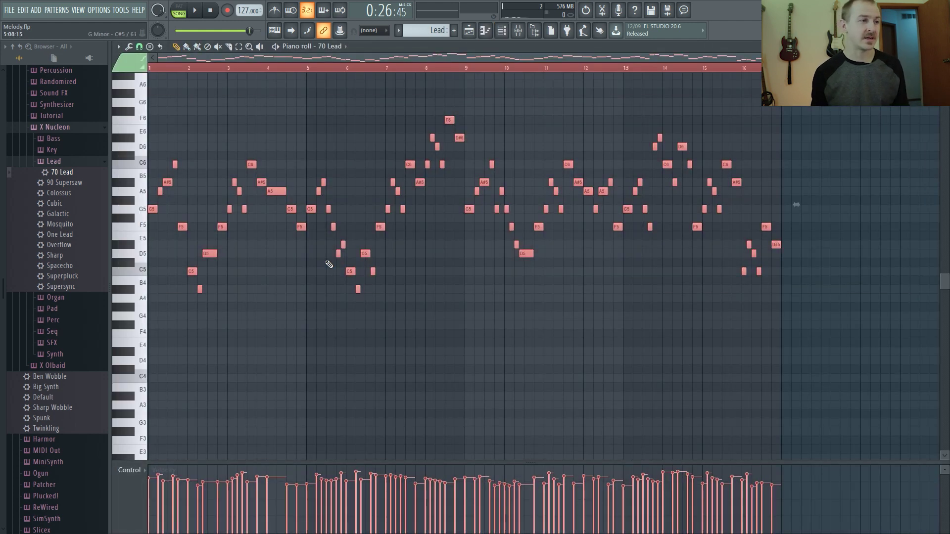
key(ctrl+Down)
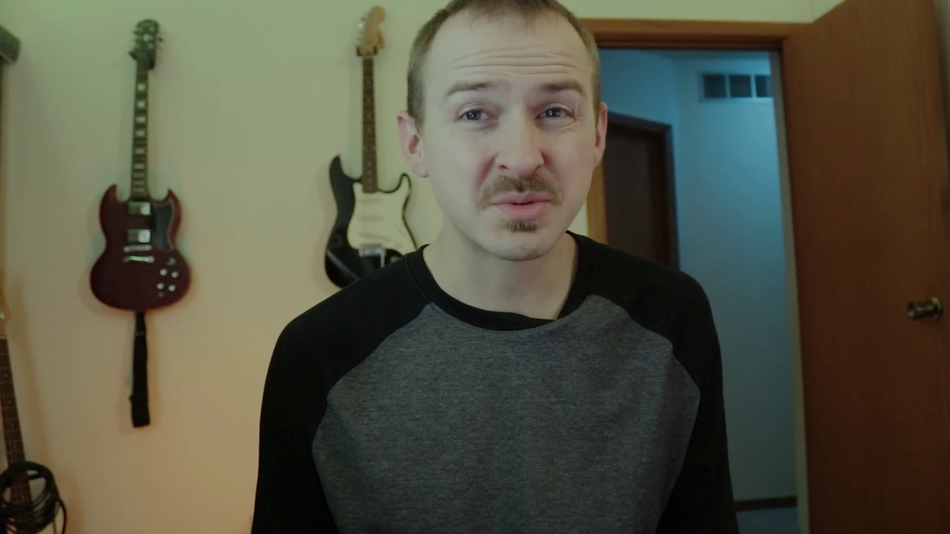
key(space)
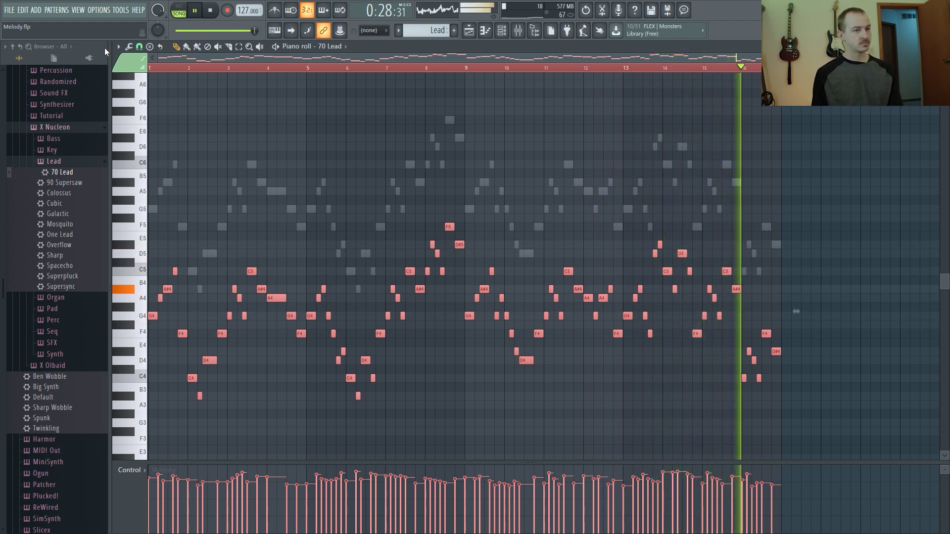
key(space)
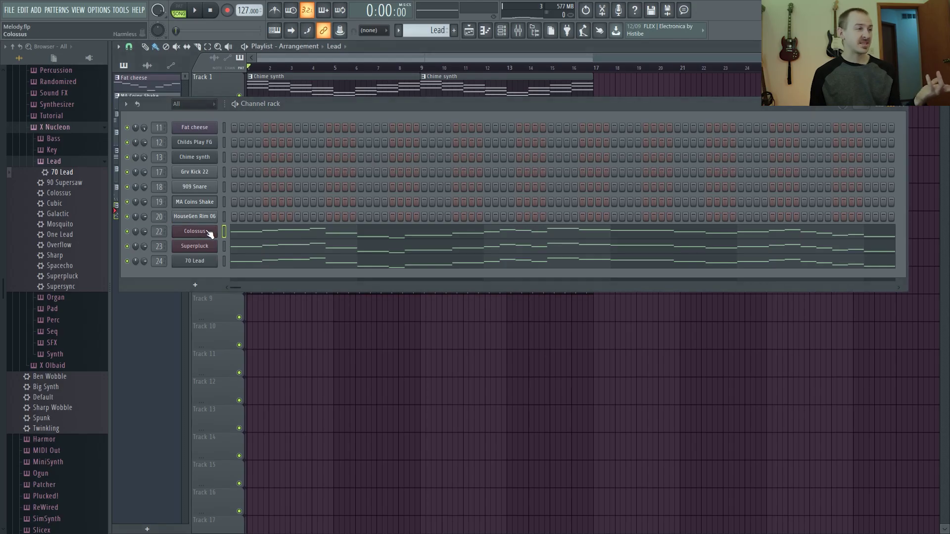
Create an automation clip for the Colossus channel pitch and close the plugin window.
click(206, 232)
key(F6)
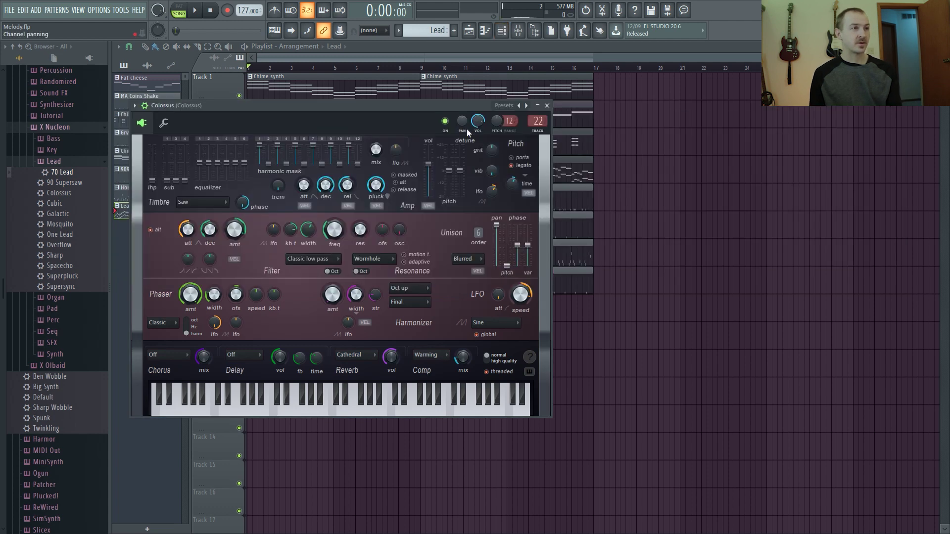
right_click(500, 121)
click(540, 186)
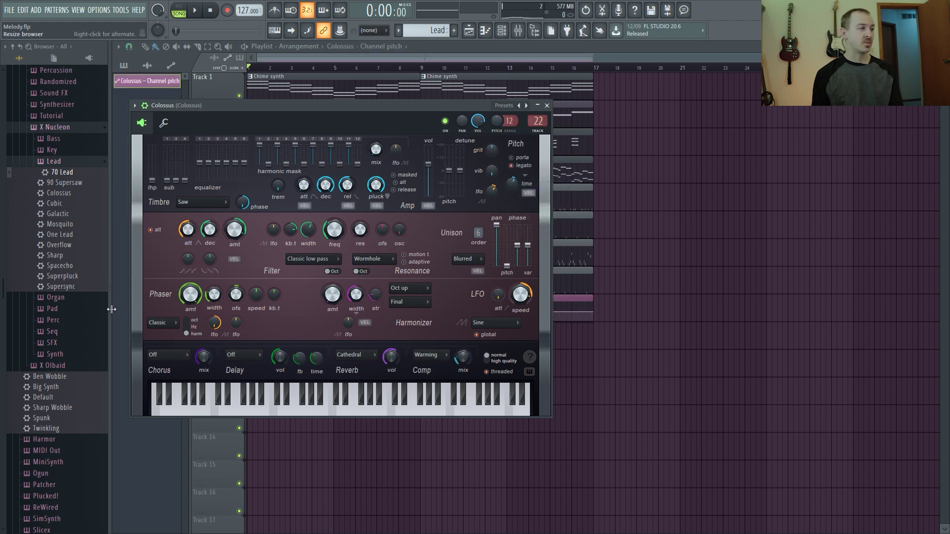
key(Escape)
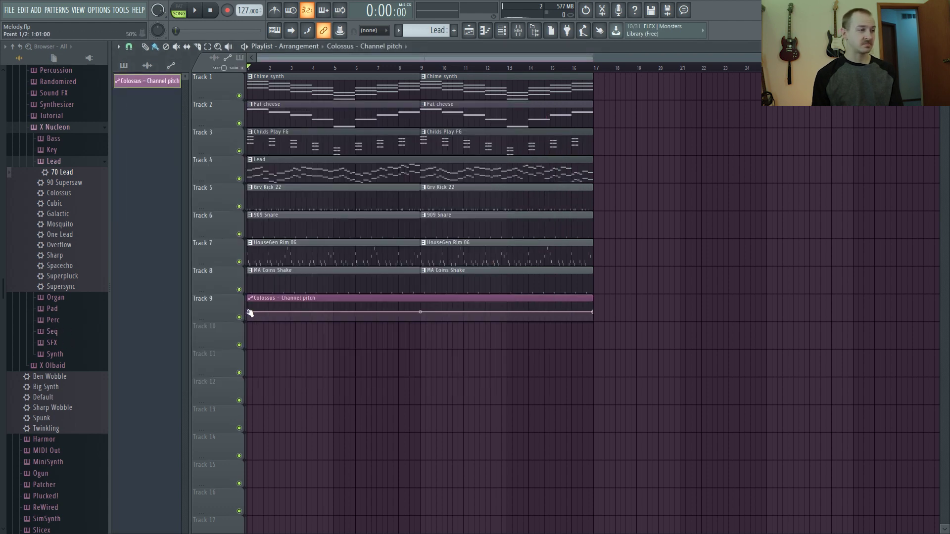
Lower the first point of the Colossus pitch automation to 0% and copy the end point's value.
drag(250, 313, 255, 346)
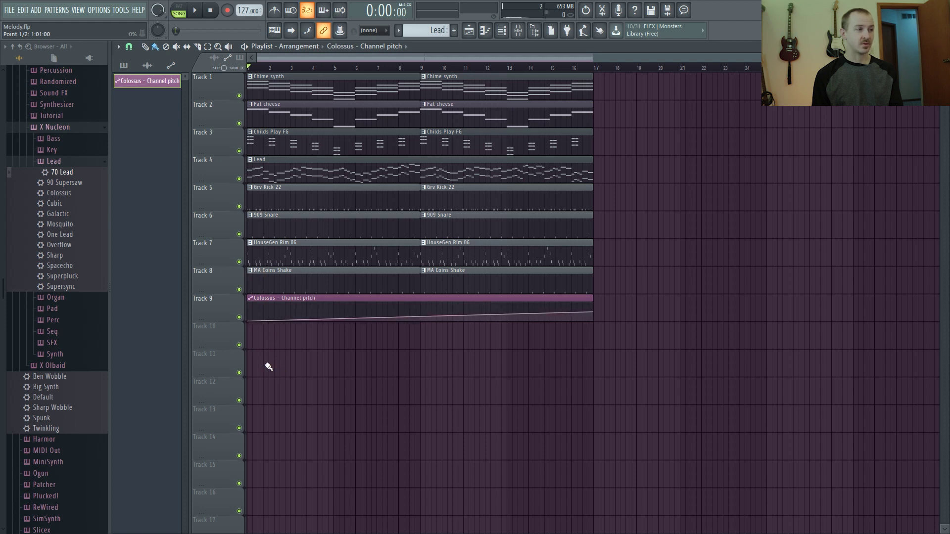
right_click(593, 313)
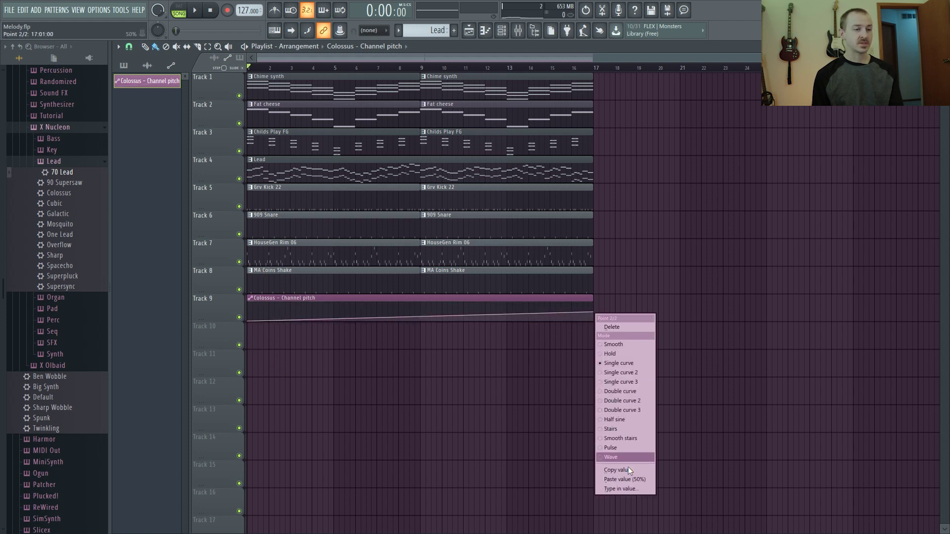
click(629, 471)
Add a pitch automation point at step 5 of bar 1 and paste the copied 50% value into it.
scroll(239, 298, up, 10)
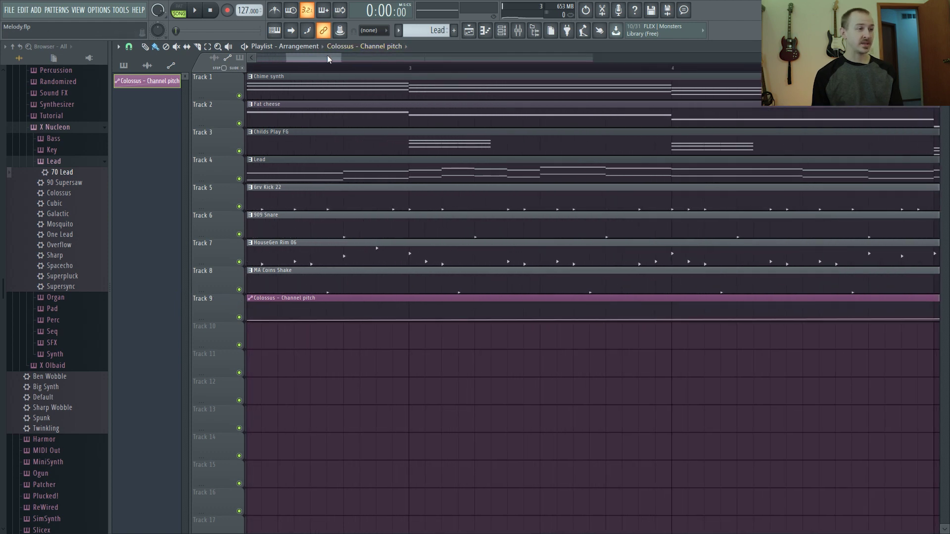
drag(328, 58, 222, 65)
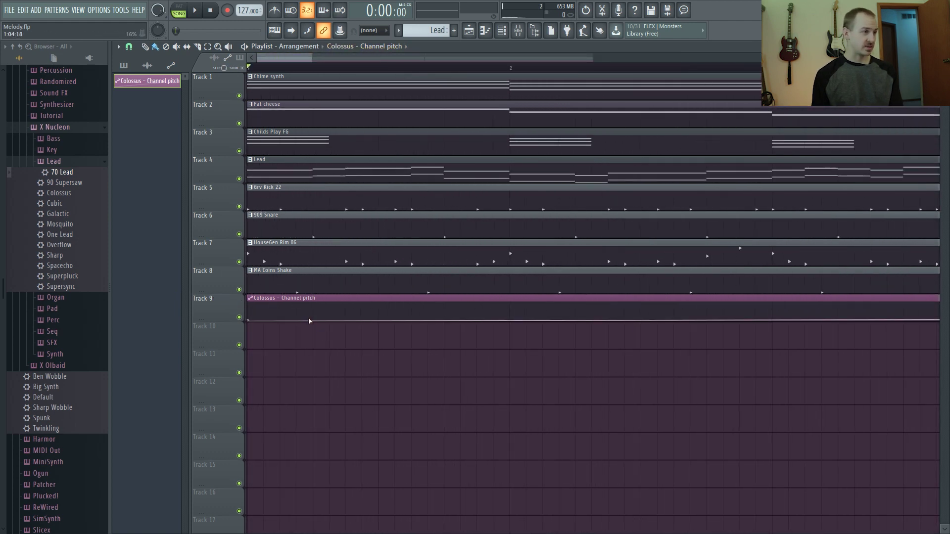
drag(314, 313, 315, 315)
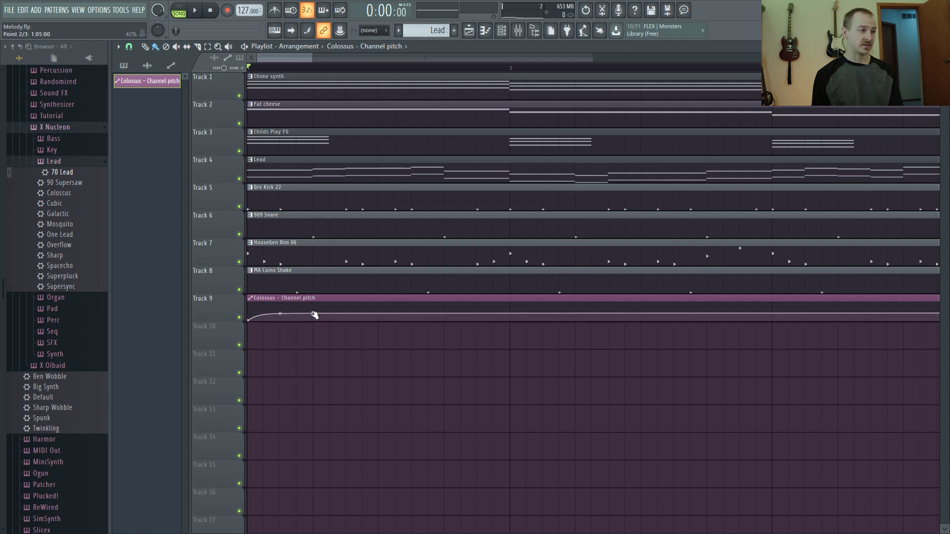
right_click(314, 314)
click(357, 482)
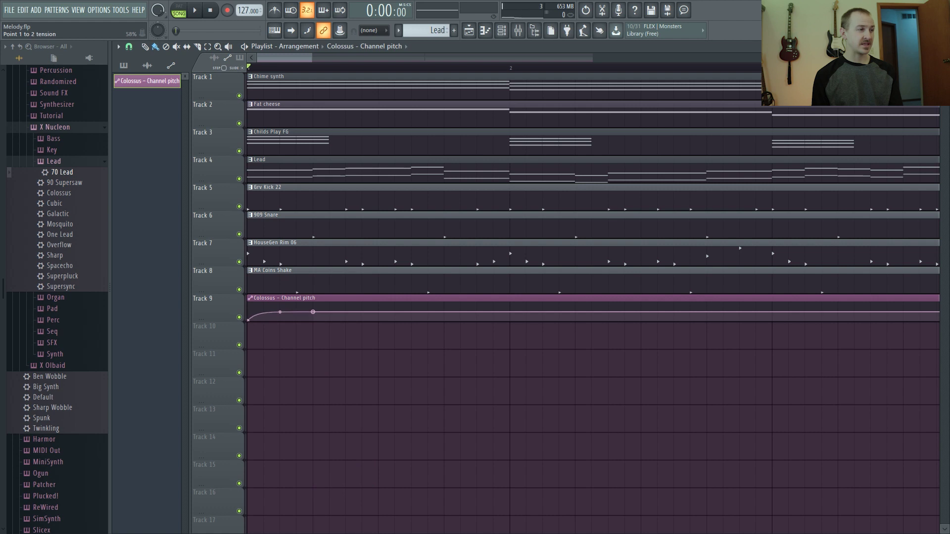
Solo the Lead track, re-enable the Colossus pitch automation on Track 9, and audition the opening pitch bend.
right_click(239, 179)
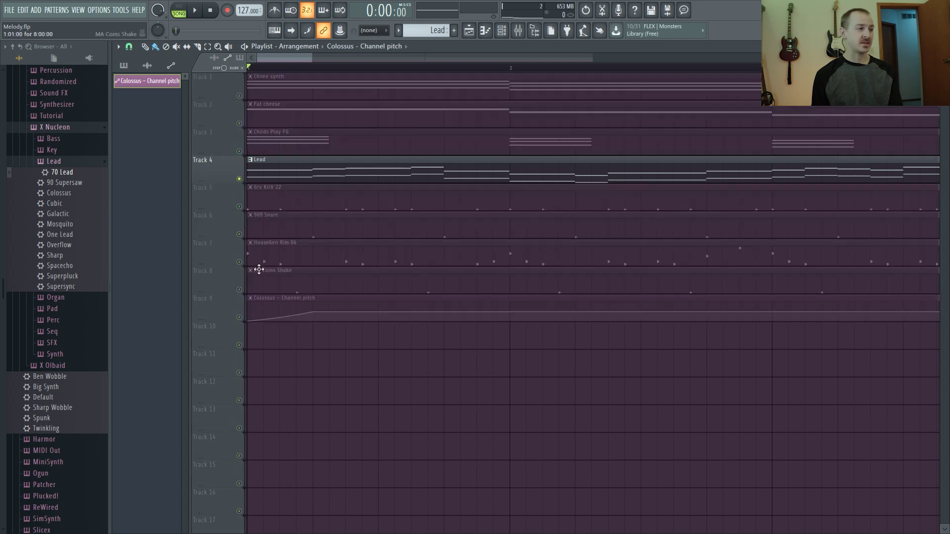
click(240, 316)
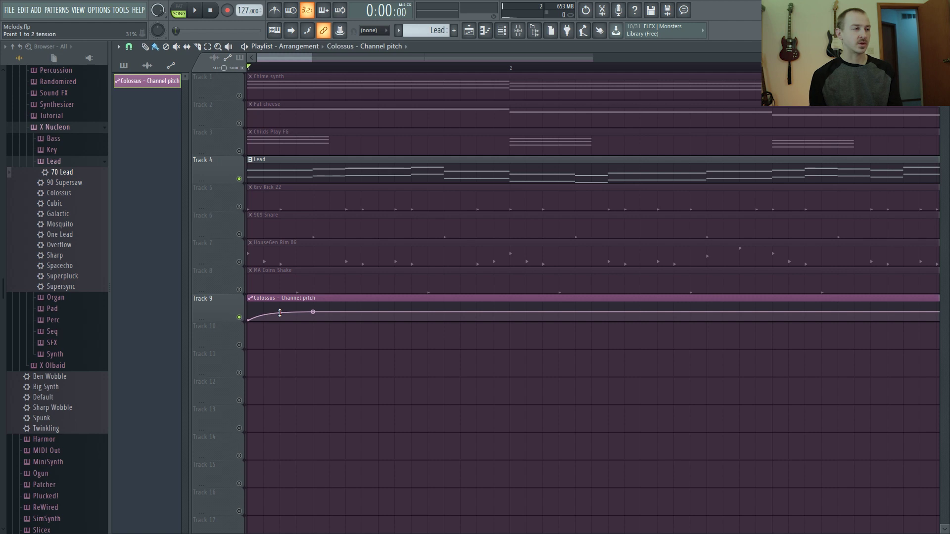
key(space)
key(space)
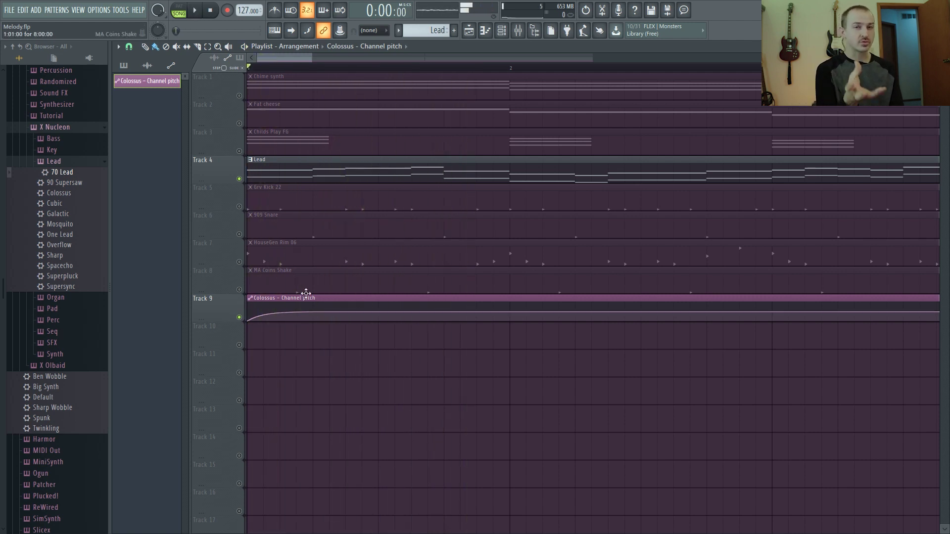
Add Colossus pitch points at step 5 of bar 1 near 3% and at step 7 near the midline, curving the rise between them, and audition it.
right_click(317, 321)
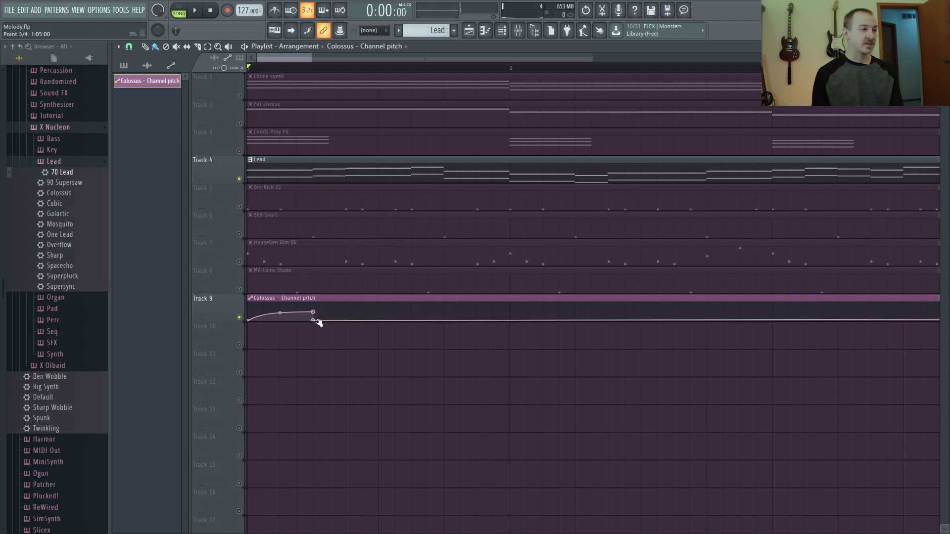
right_click(347, 313)
drag(346, 313, 346, 312)
key(space)
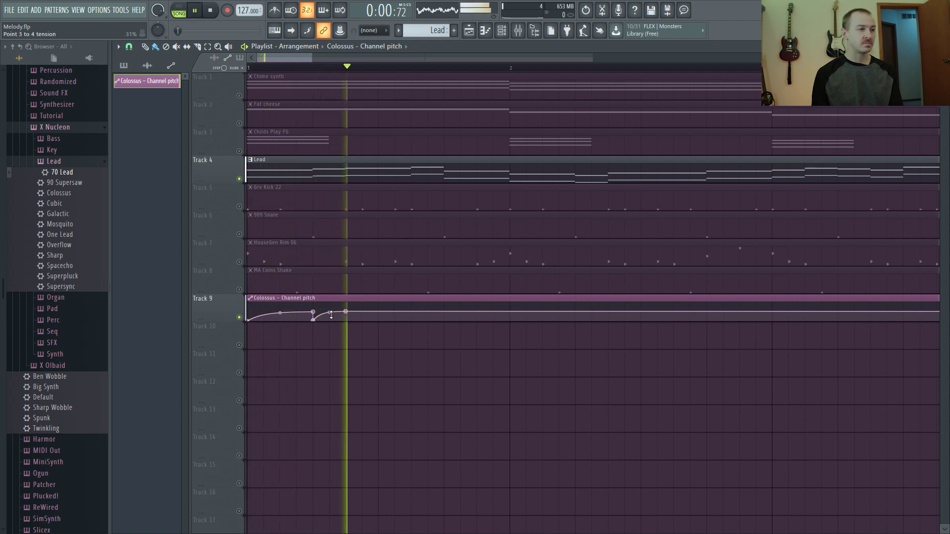
key(space)
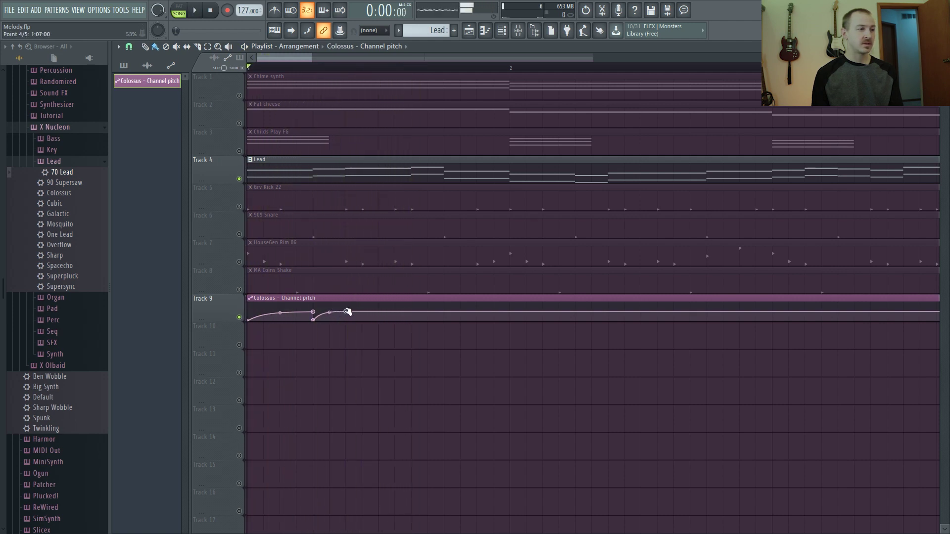
Paste the copied 50% value into the pitch point at step 7 of bar 1 and audition the second upward bend.
right_click(348, 312)
click(367, 479)
key(space)
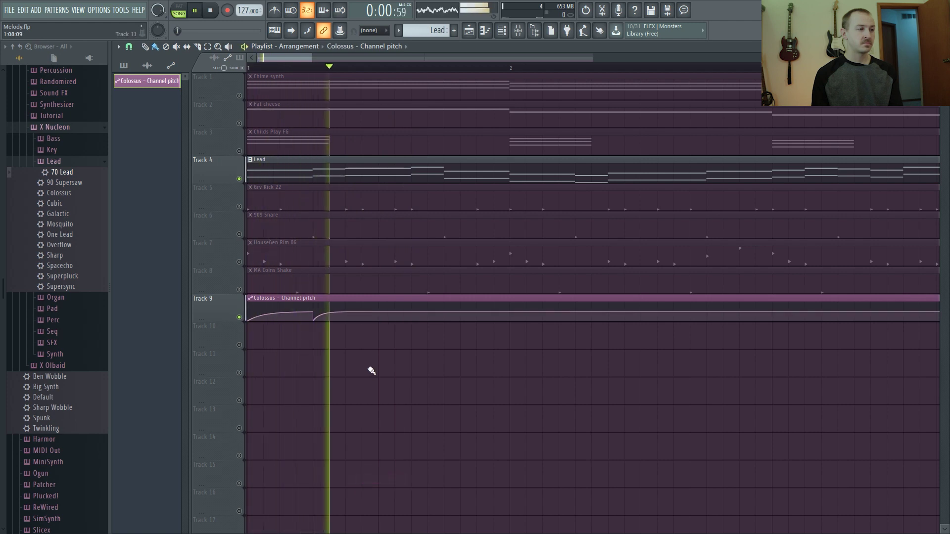
key(space)
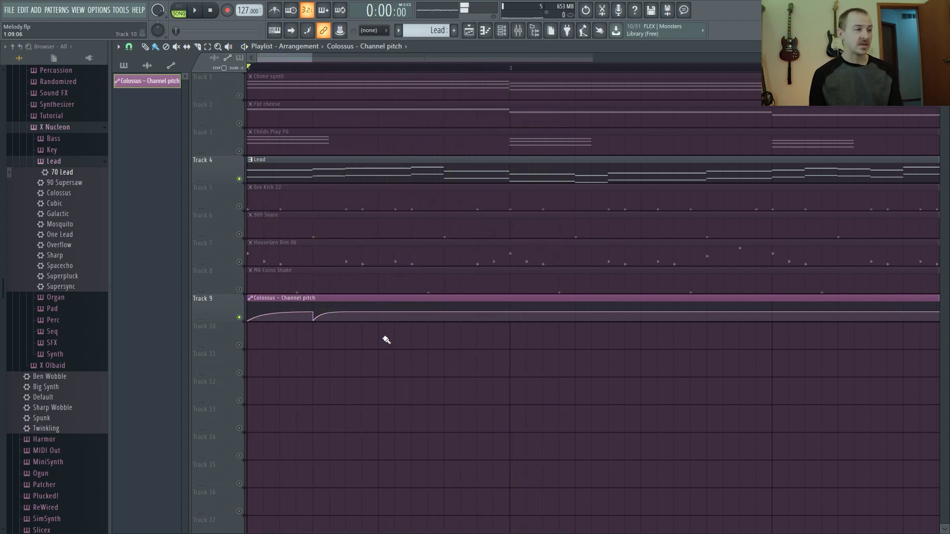
Turn both bends downward by raising the step 5 point to 100% and the clip's first point to the top, auditioning each change.
mouse_move(313, 319)
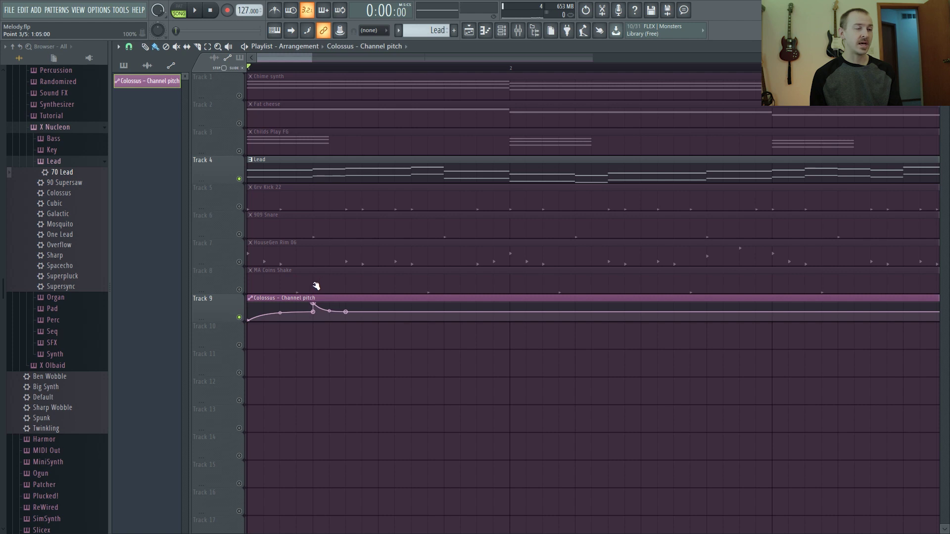
key(space)
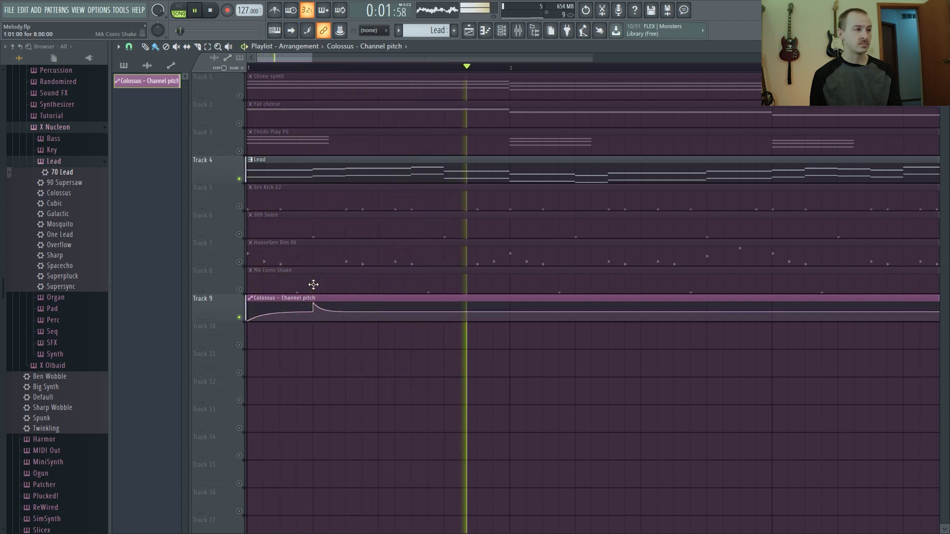
key(space)
mouse_move(259, 314)
drag(249, 321, 248, 303)
key(space)
key(space)
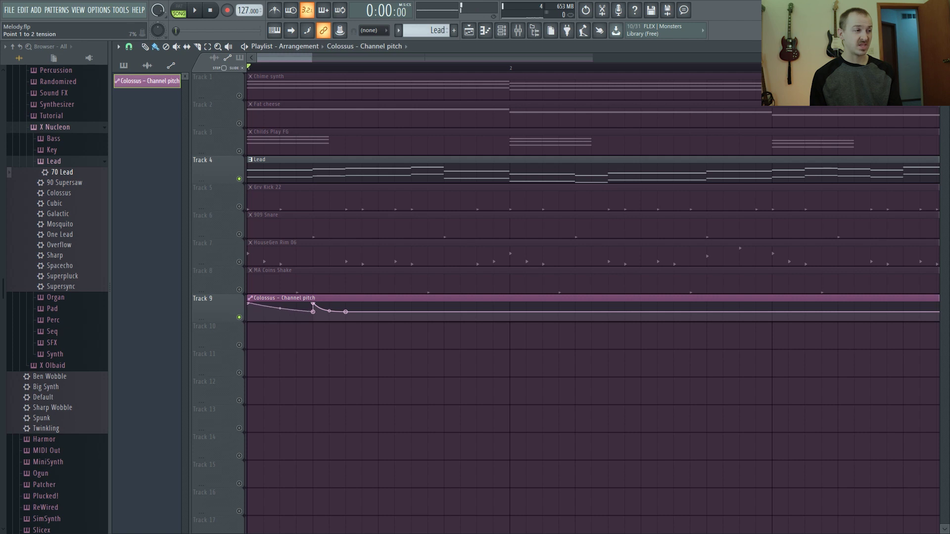
Set the first bend's curve tension to 100%, steepen the second bend's curve to match, and audition the faster pitch drops.
key(space)
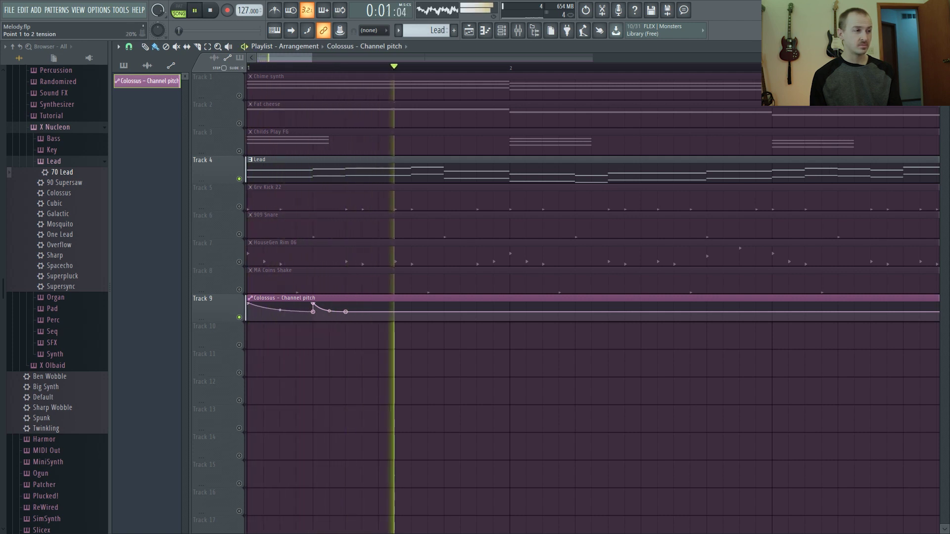
key(space)
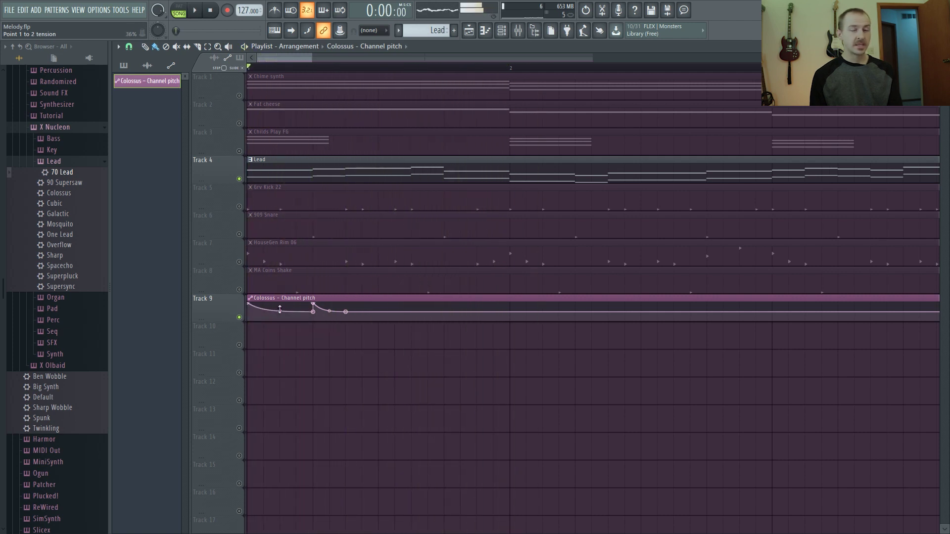
key(space)
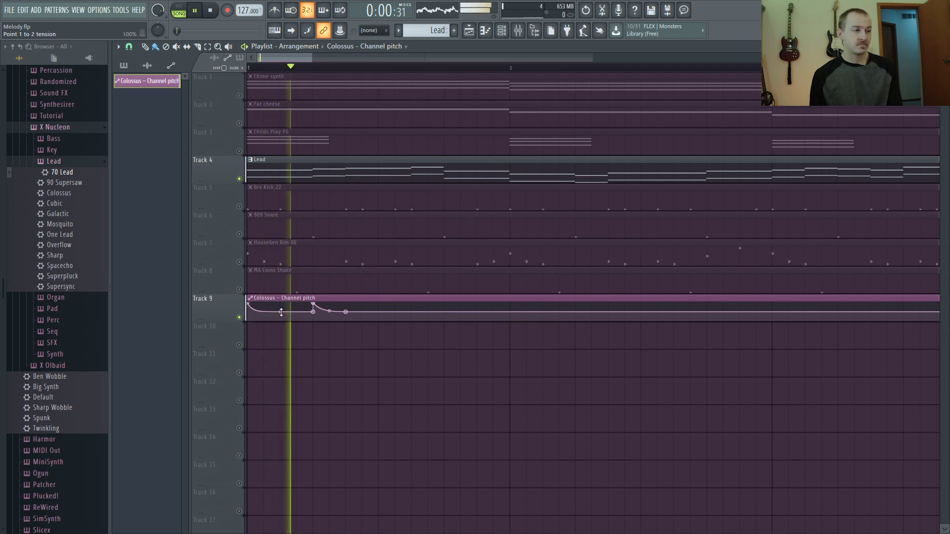
key(space)
key(space)
key(space)
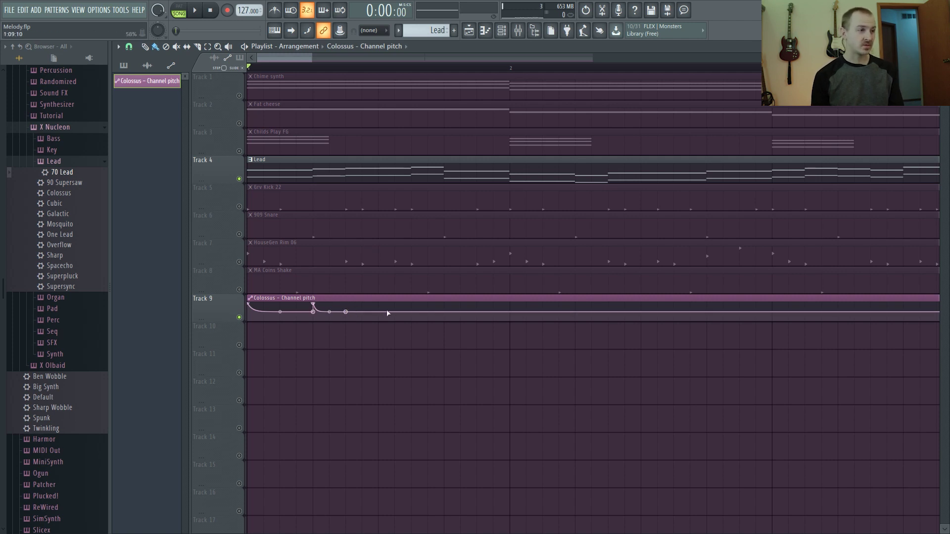
Add an upward bend ending at step 11 of bar 1, return the pitch there to the copied 50% value, and play it back.
click(411, 313)
drag(413, 313, 412, 303)
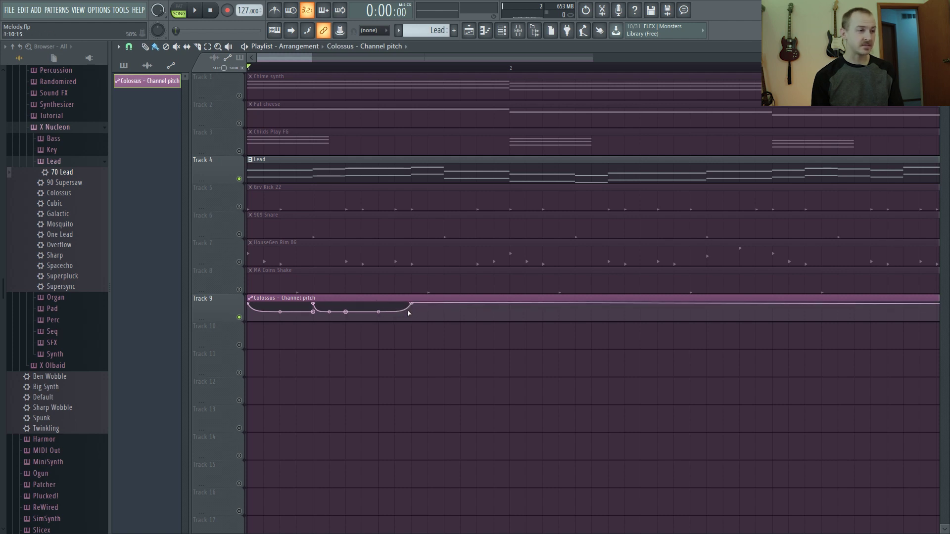
right_click(410, 309)
click(426, 477)
key(space)
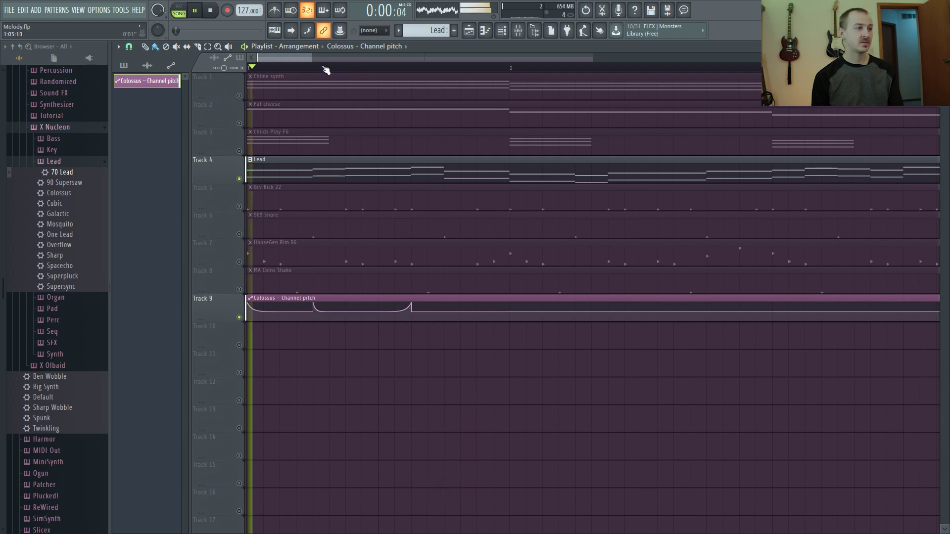